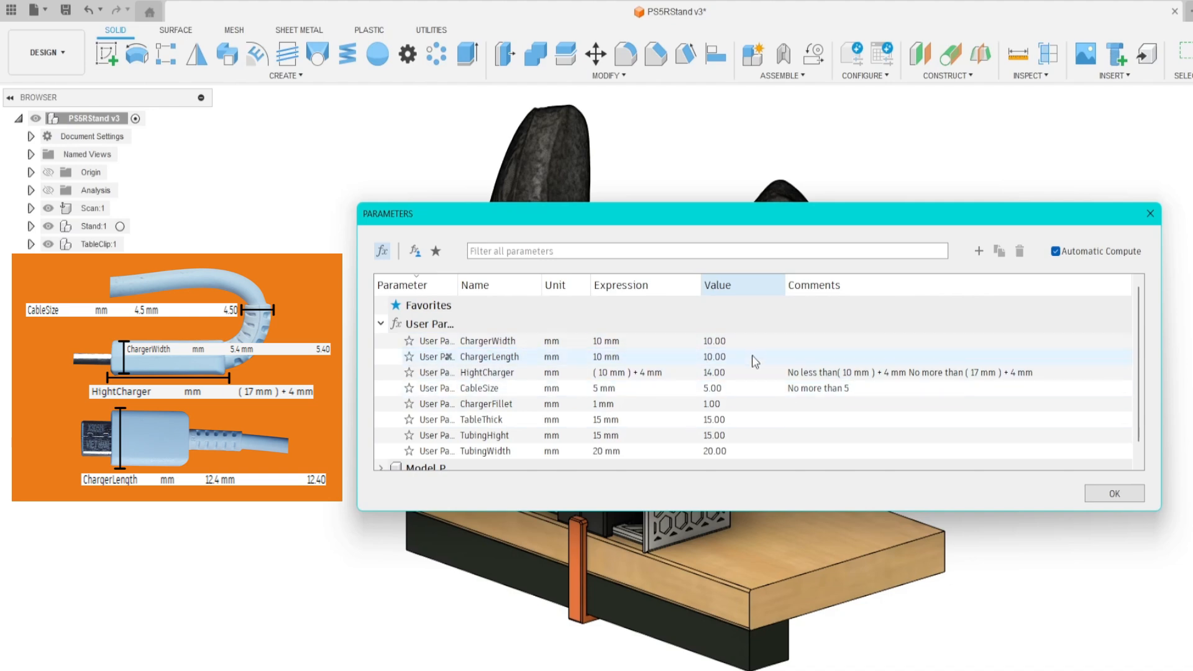
Set the ChargerWidth parameter to 5.4 mm and the ChargerLength parameter to 12.4 mm
click(711, 347)
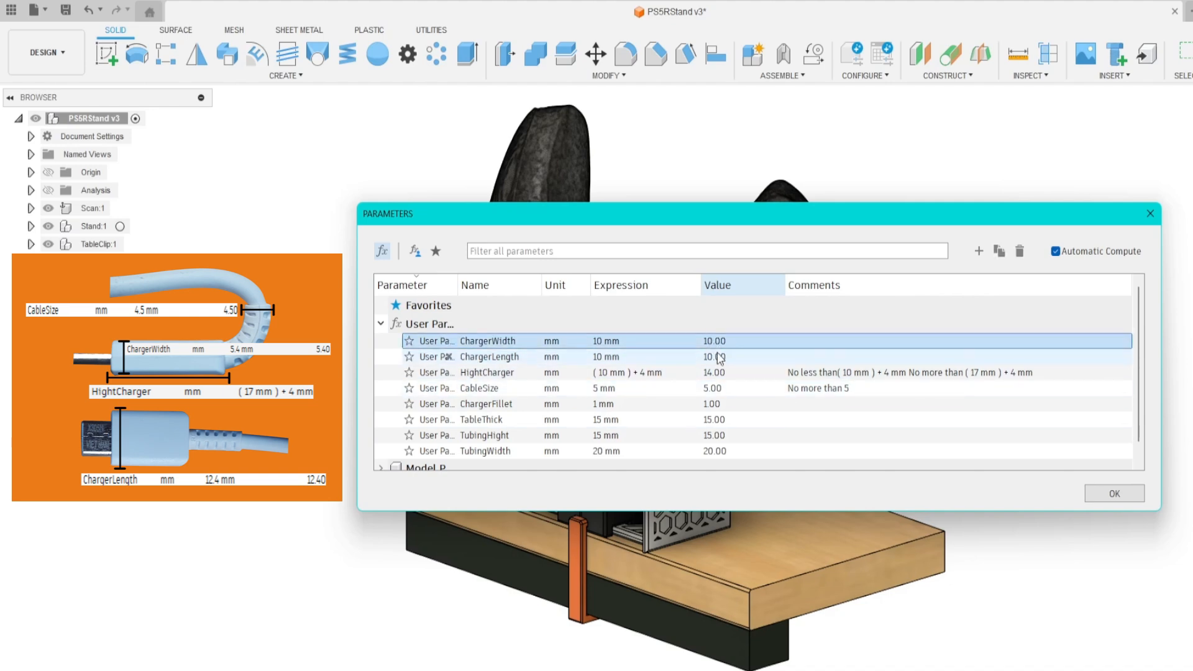
click(600, 341)
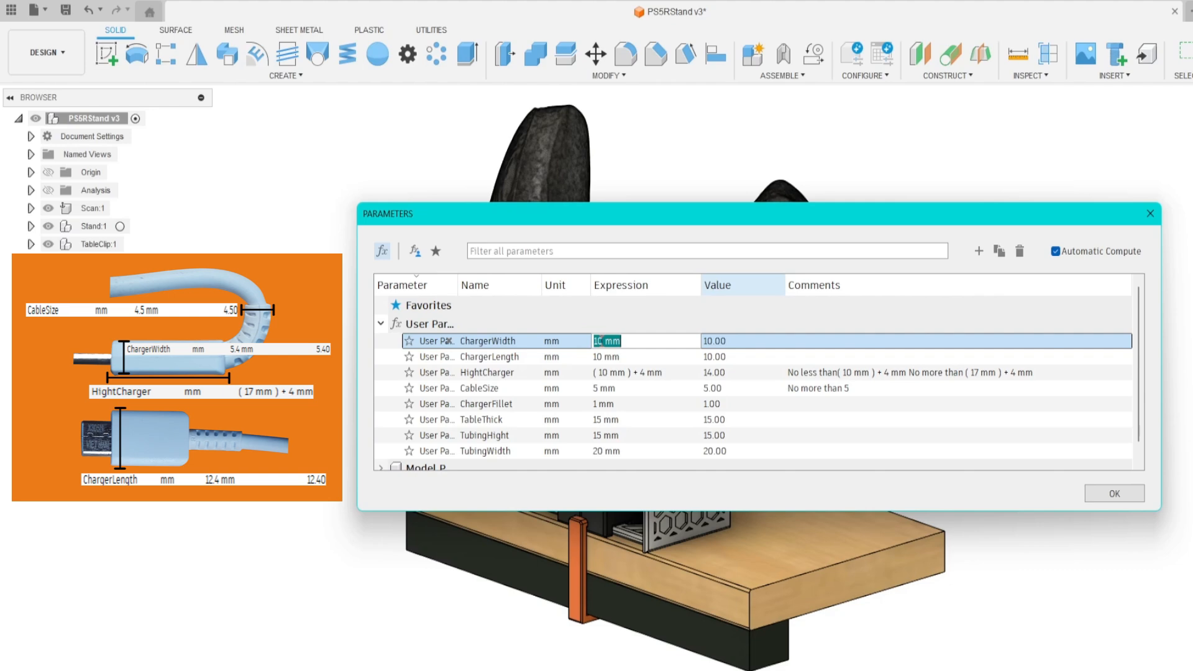
text(5.)
click(600, 341)
text(4)
key(Return)
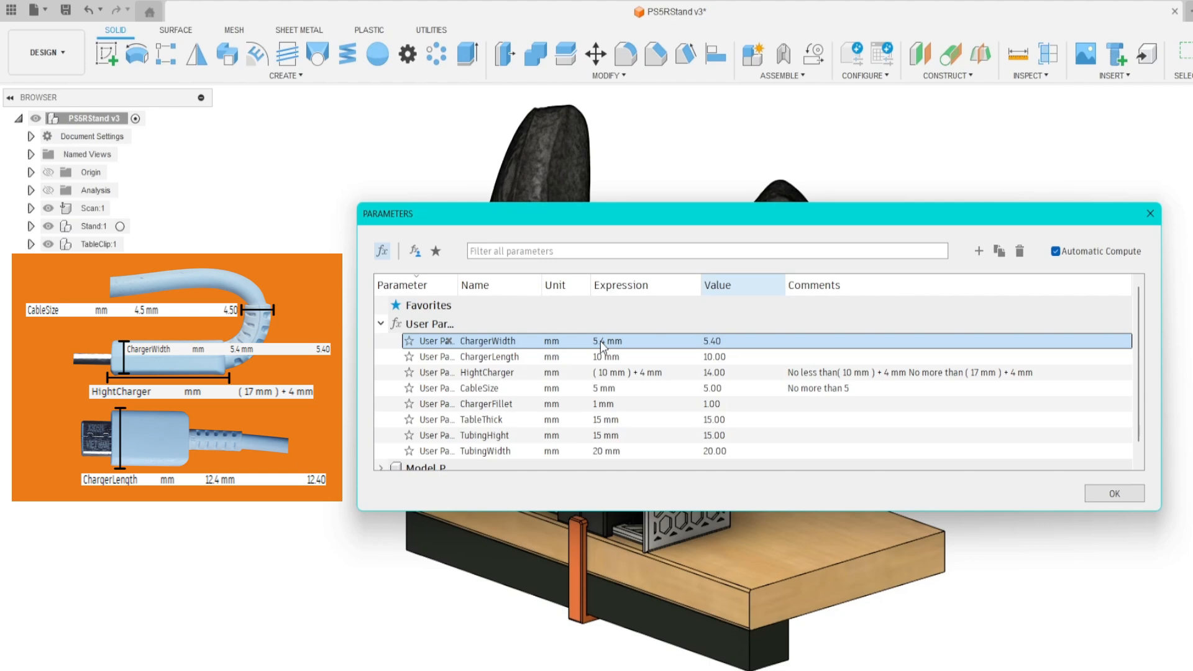
click(598, 356)
text(12.4)
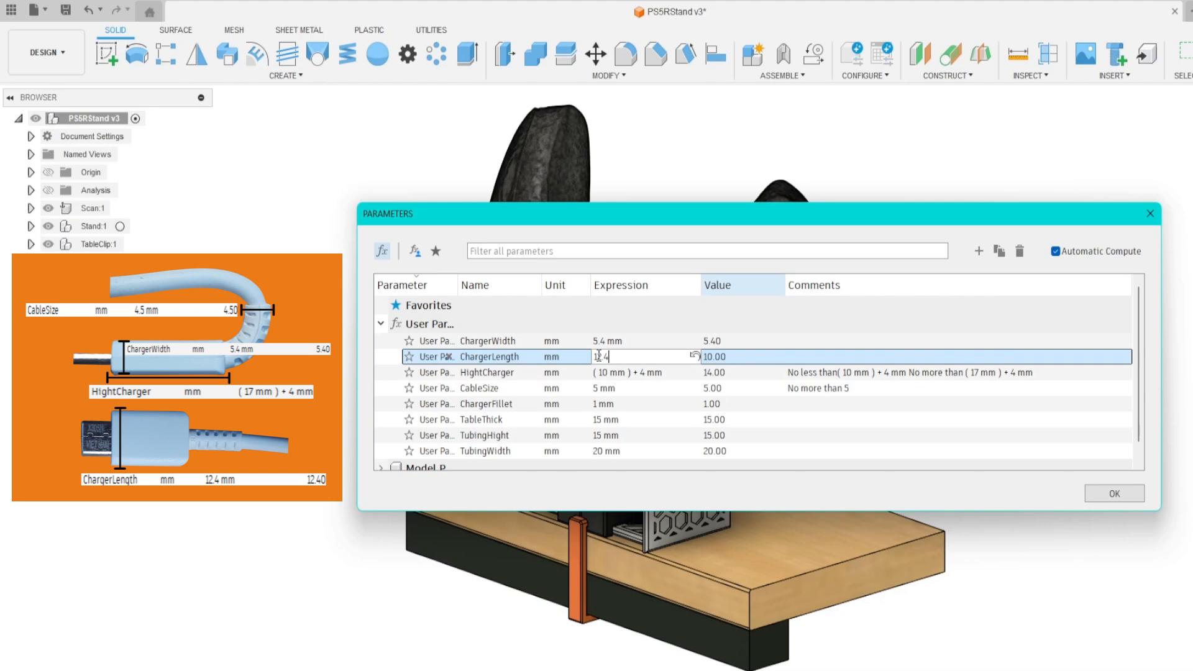
key(Return)
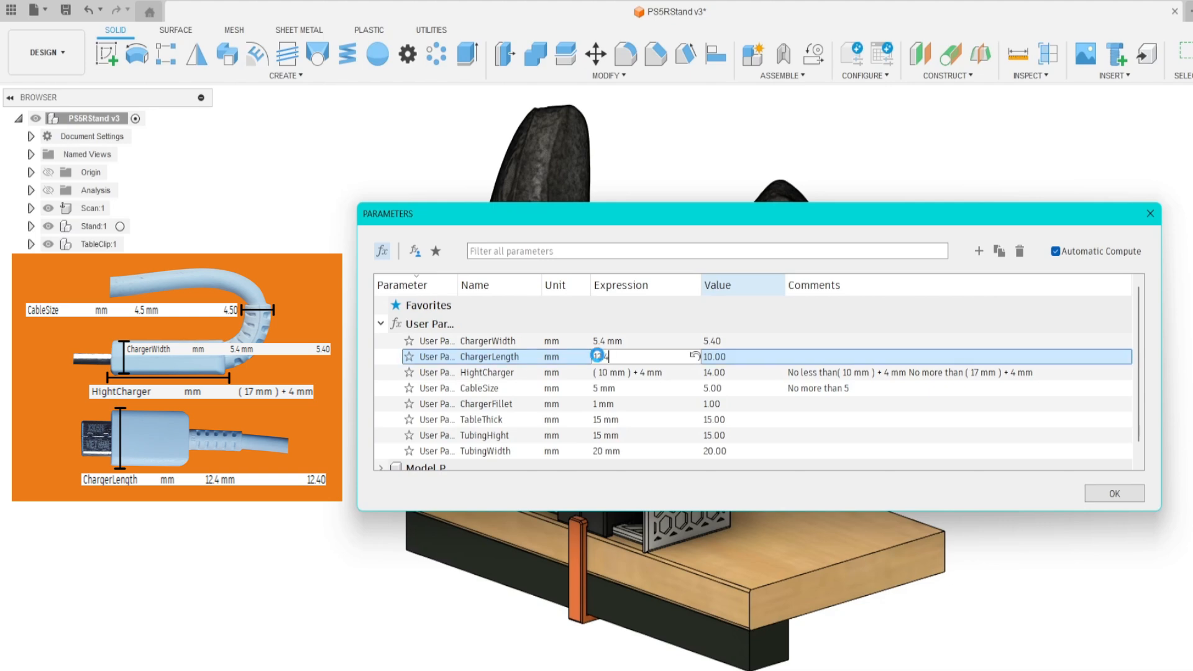
Set the HightCharger expression to ( 17 mm ) + 4 mm and the CableSize parameter to 4.5 mm
click(602, 373)
click(604, 373)
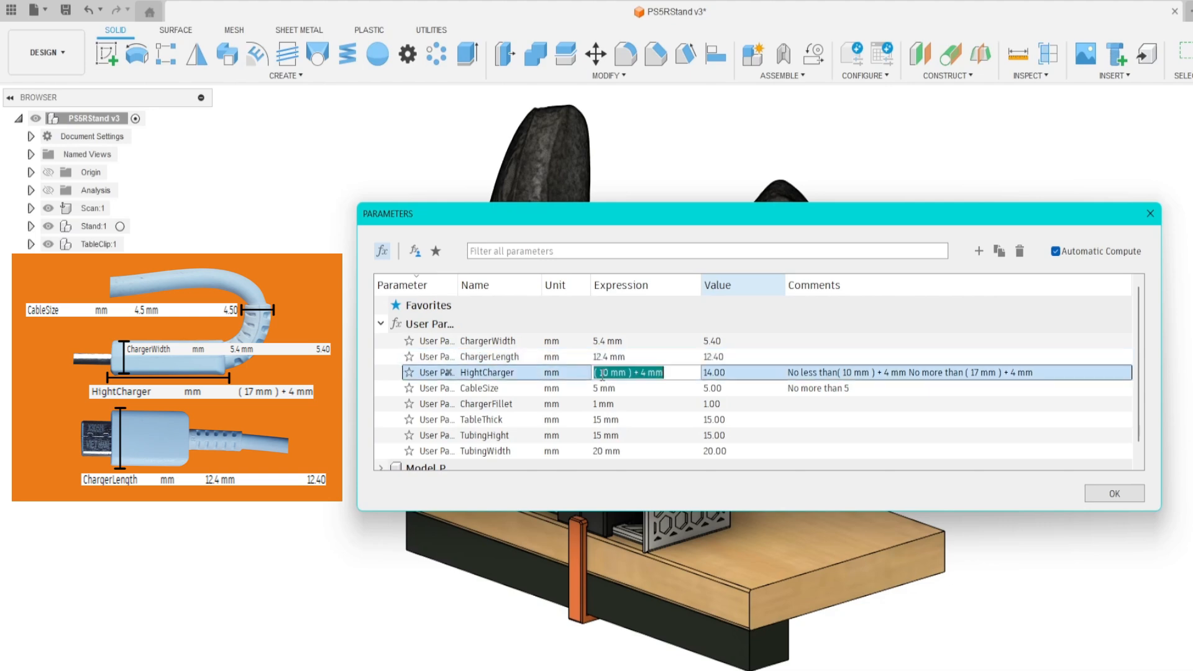
click(609, 373)
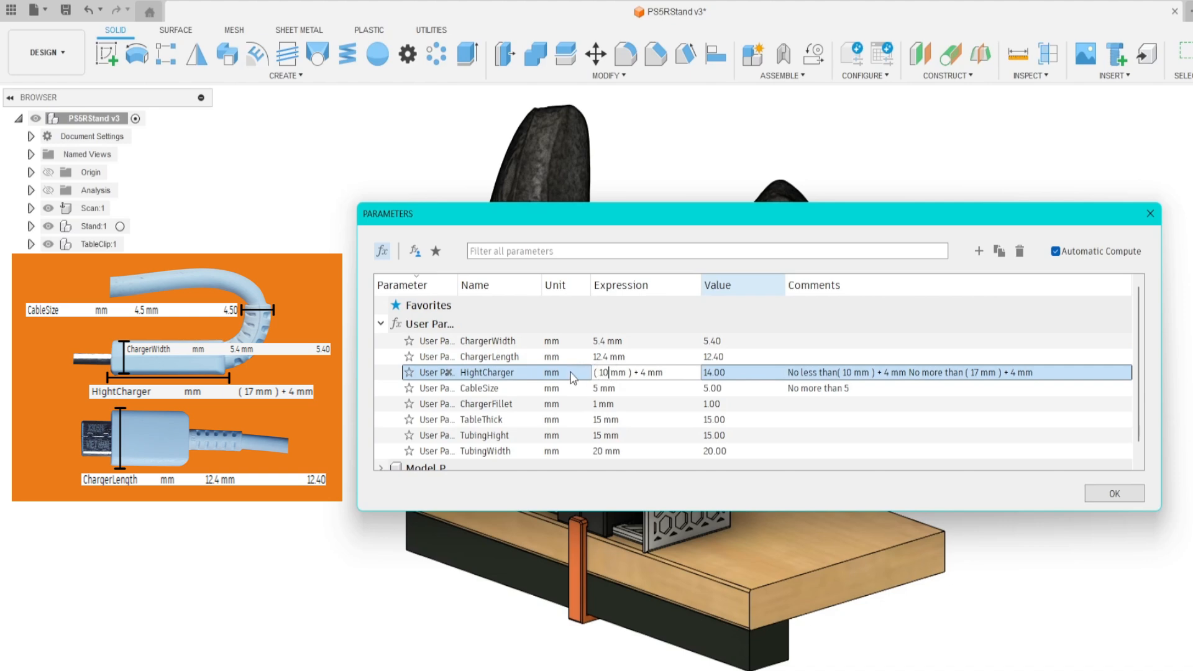
key(BackSpace)
key(BackSpace)
text(17)
key(Return)
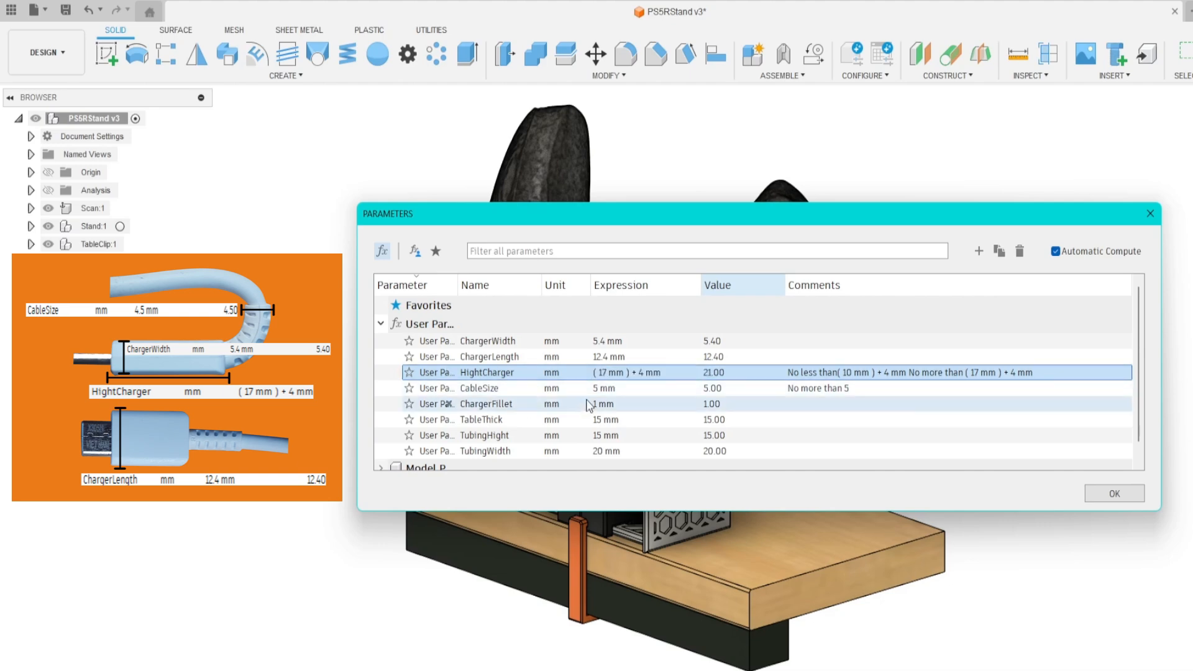
click(613, 390)
text(4.5)
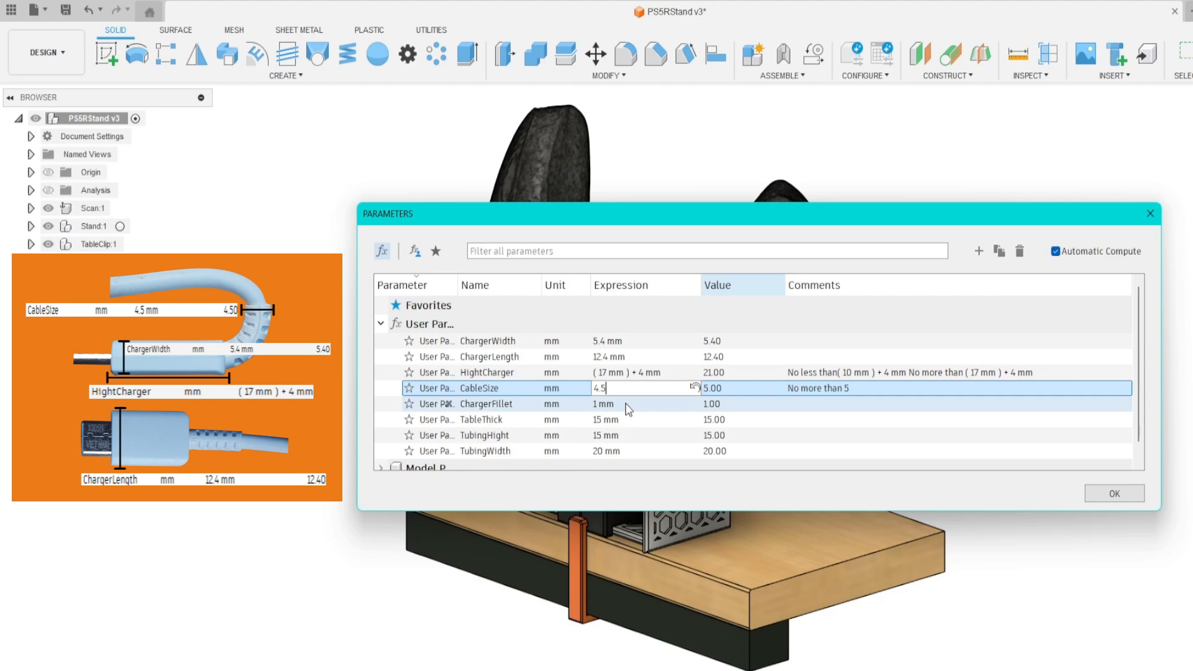
key(Return)
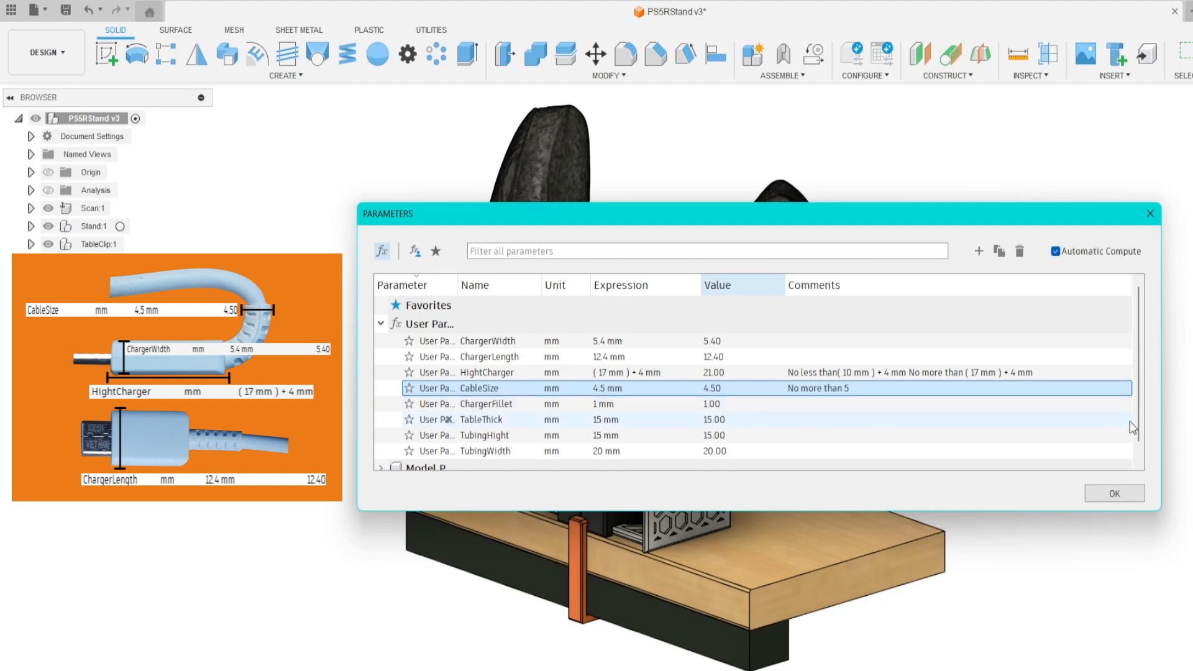
Set the TableThick parameter to 18 mm and the TubingHight parameter to 39 mm
drag(1140, 403, 1140, 405)
double_click(598, 420)
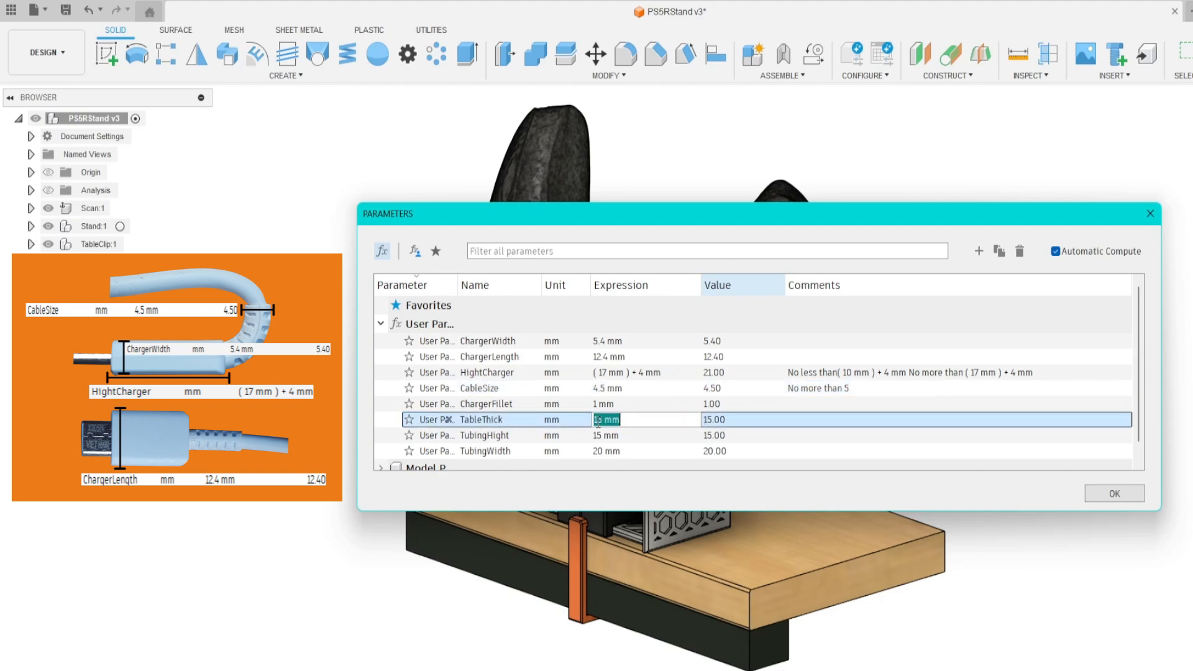
text(18)
key(Return)
click(600, 435)
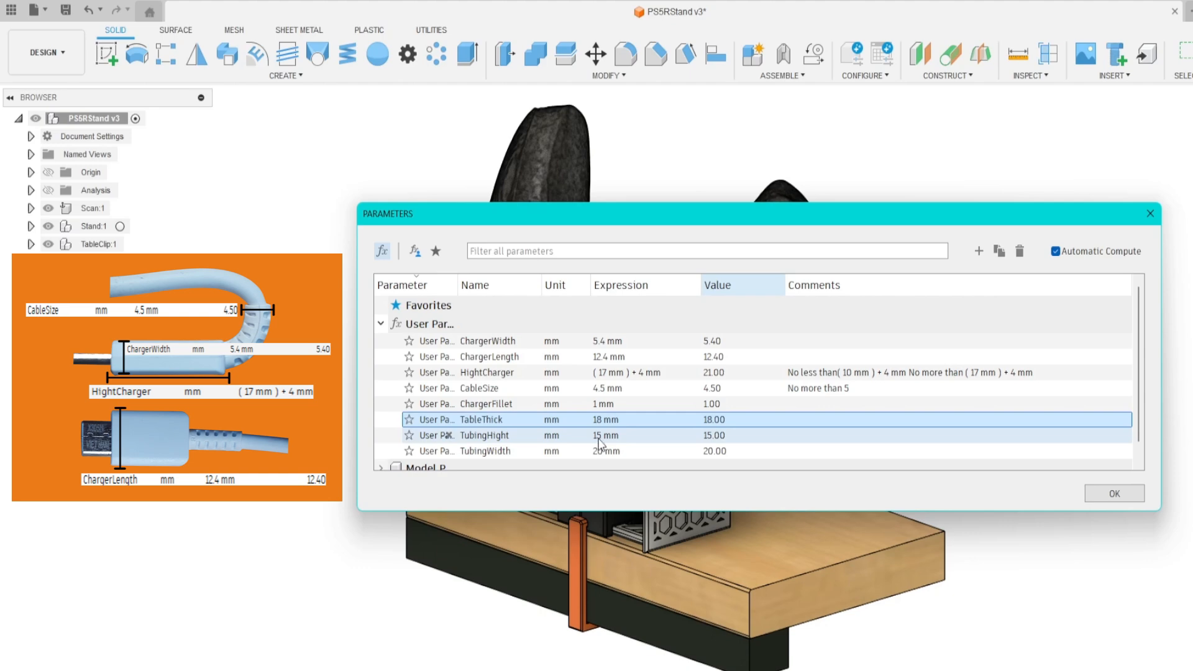
click(600, 437)
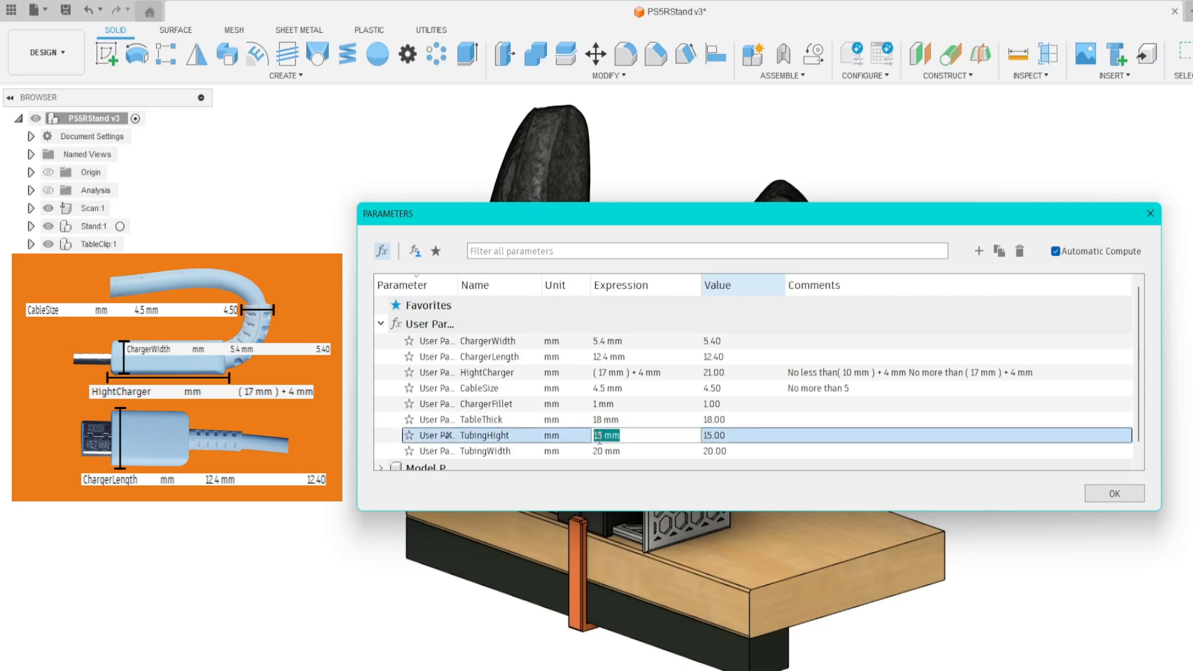
text(39)
key(Return)
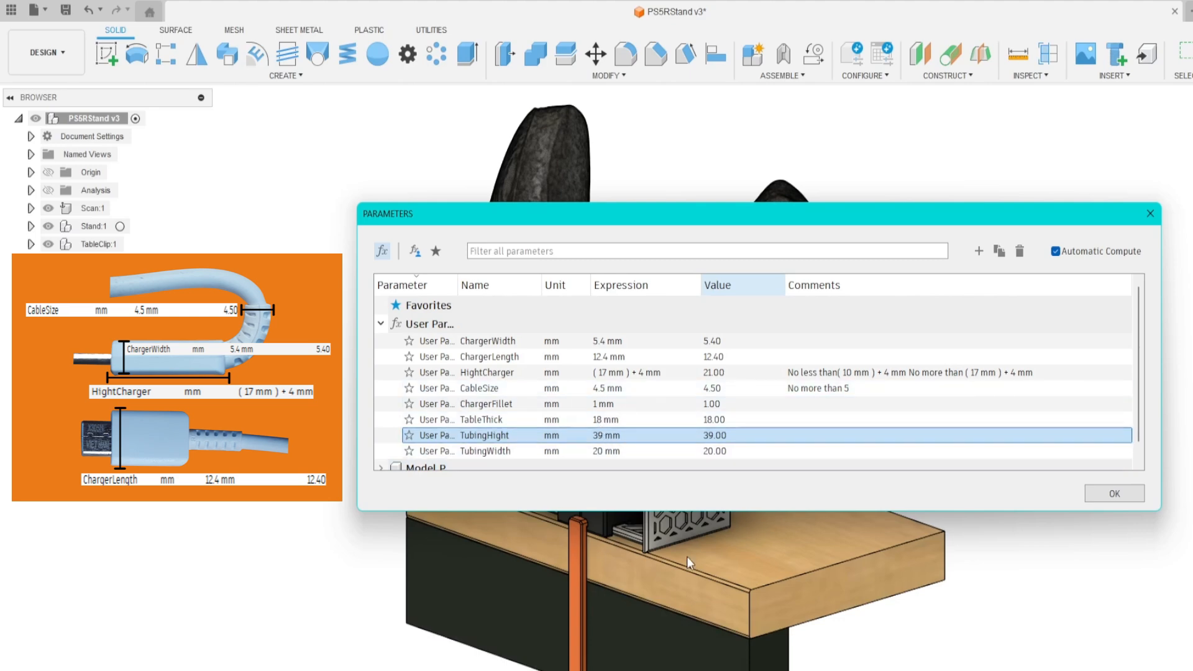
Set both the TableThick and TubingHight parameters back to 15 mm
double_click(603, 417)
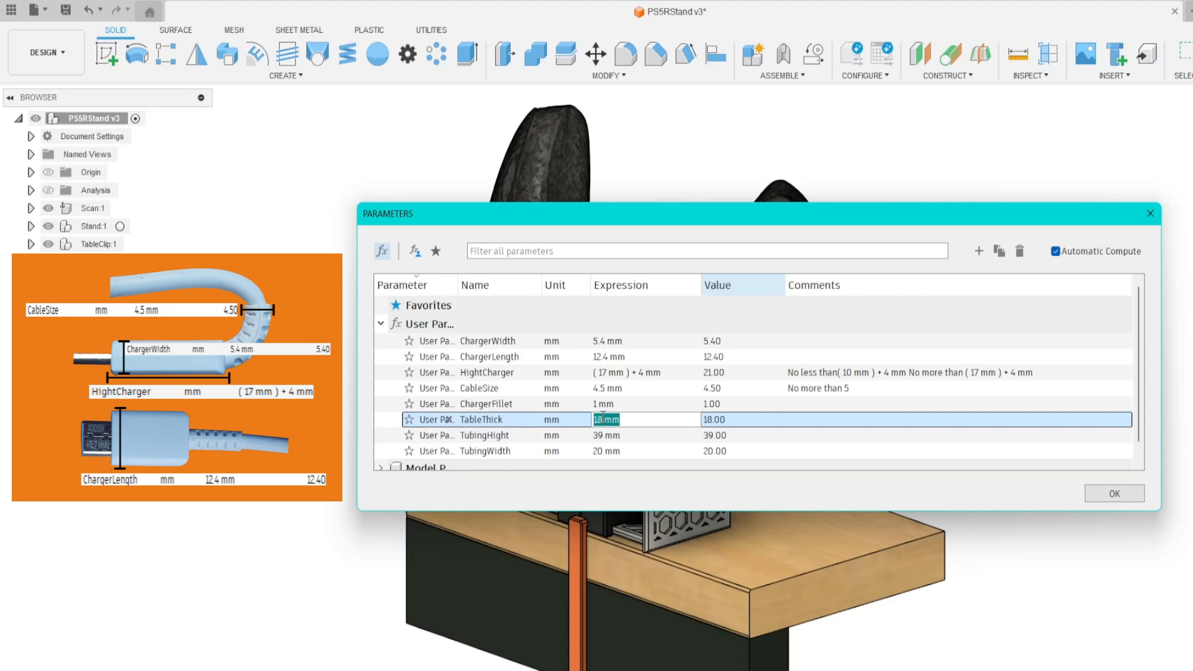
text(15)
click(603, 436)
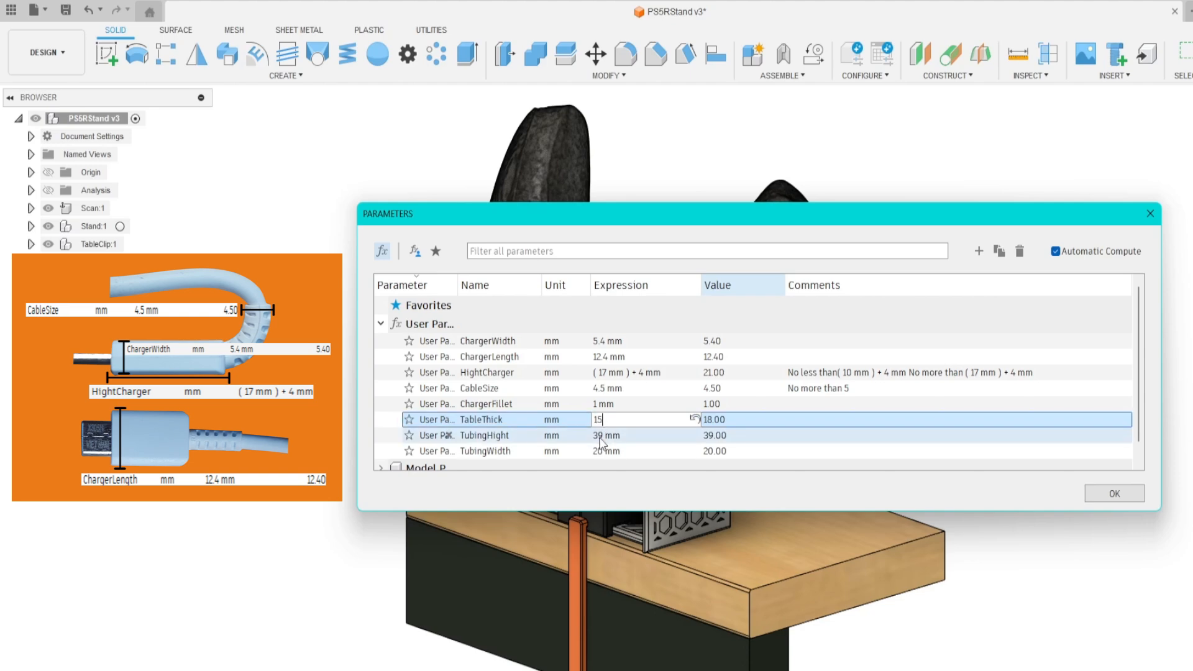
double_click(606, 436)
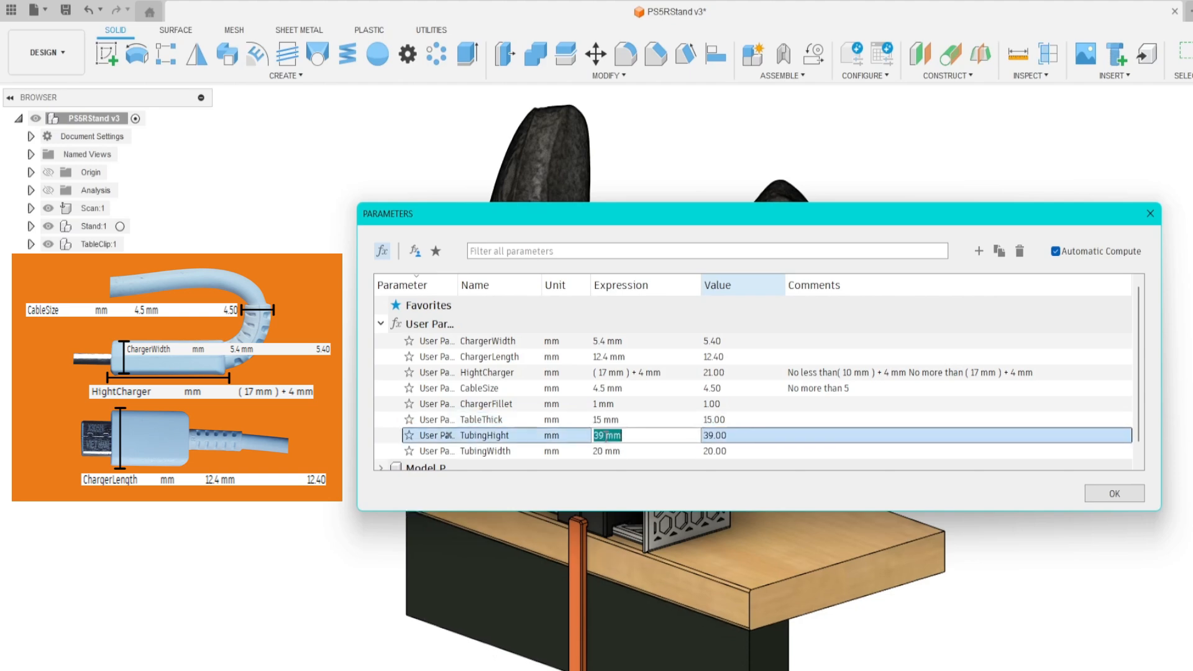
text(15)
key(Return)
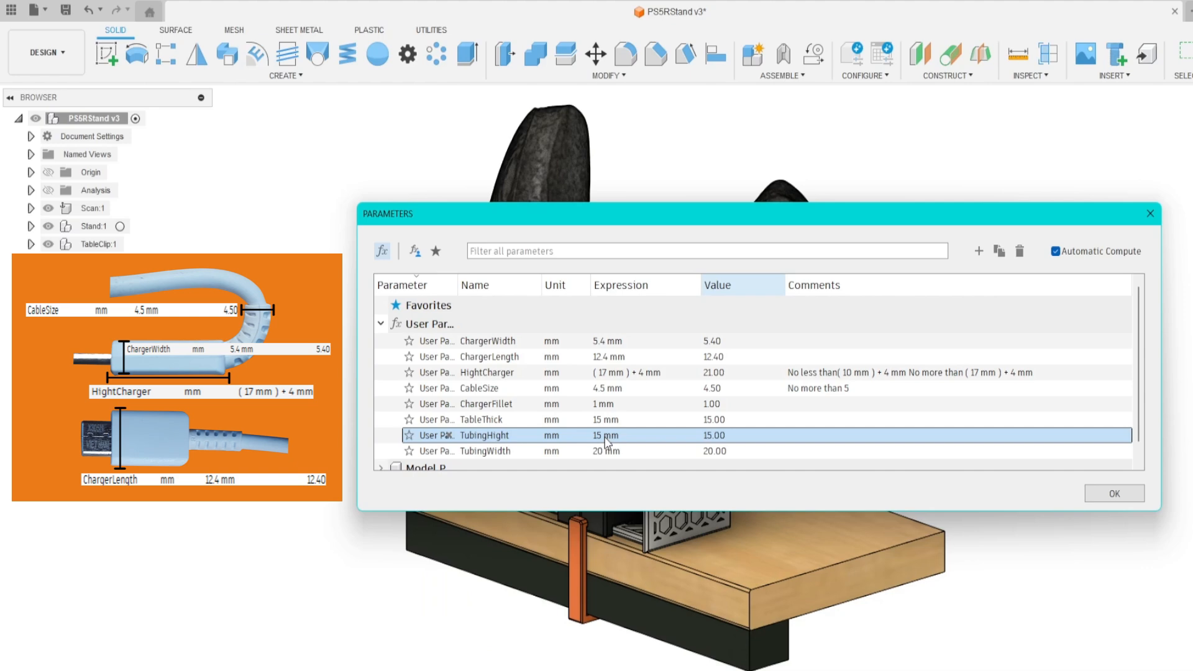
Try a TubingWidth of 30 mm on the table clip and restore it to 20 mm
shift+middle_drag(836, 654, 850, 668)
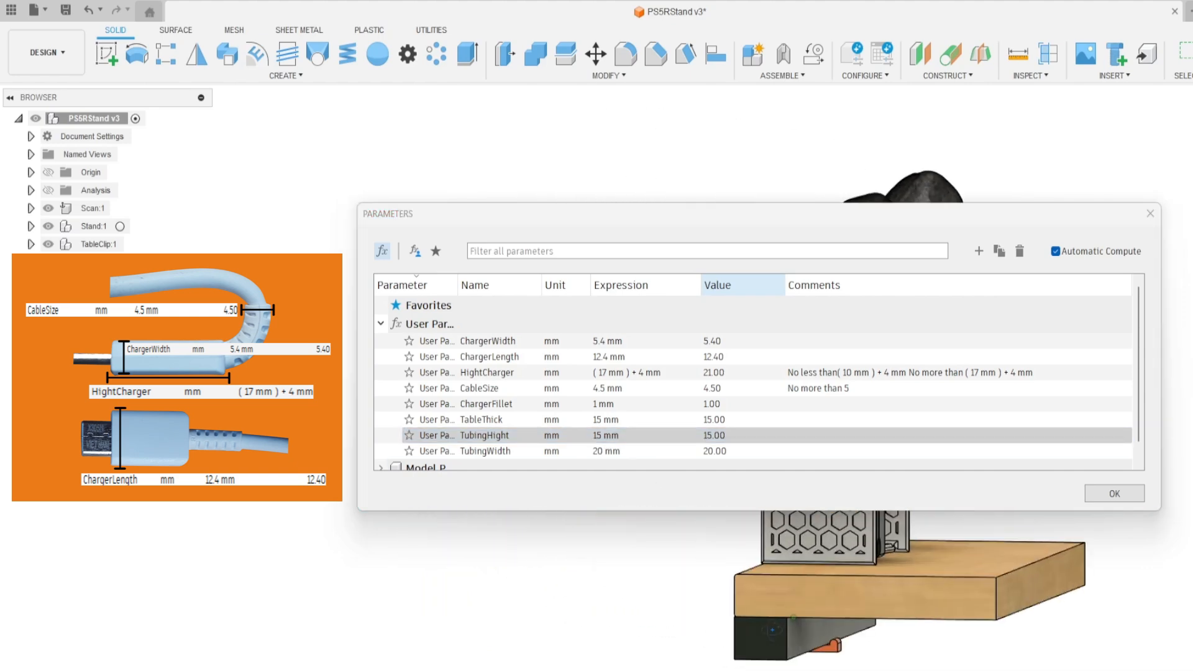
scroll(850, 668, up, 2)
scroll(827, 653, up, 3)
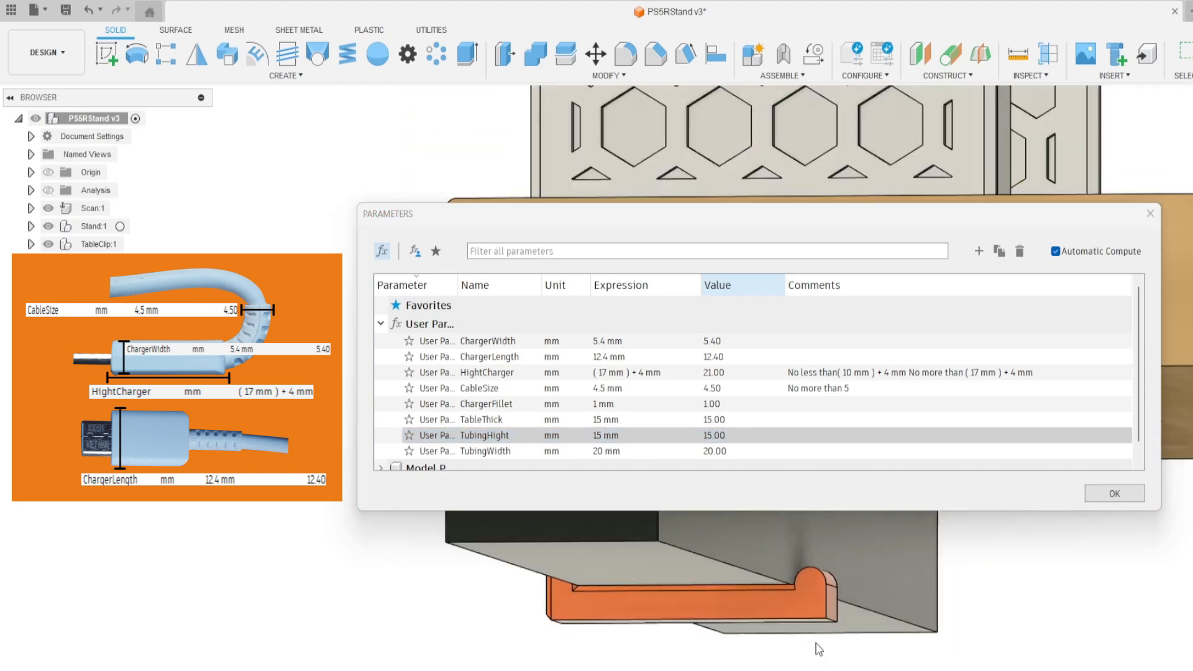
click(603, 457)
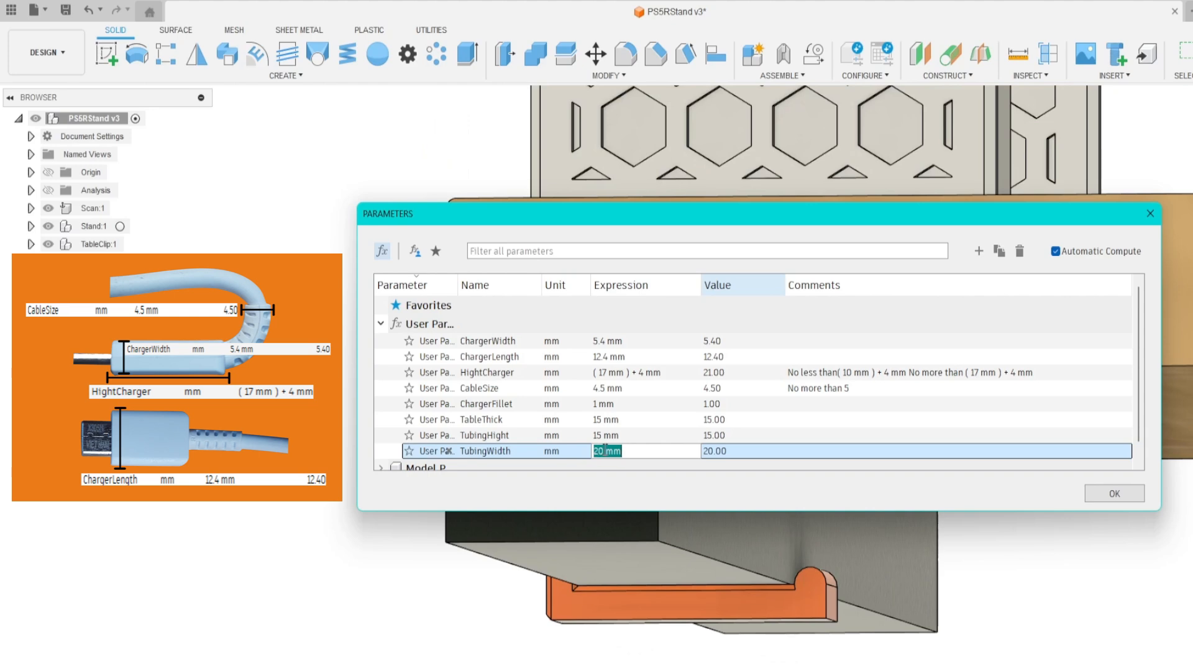
text(30)
key(Return)
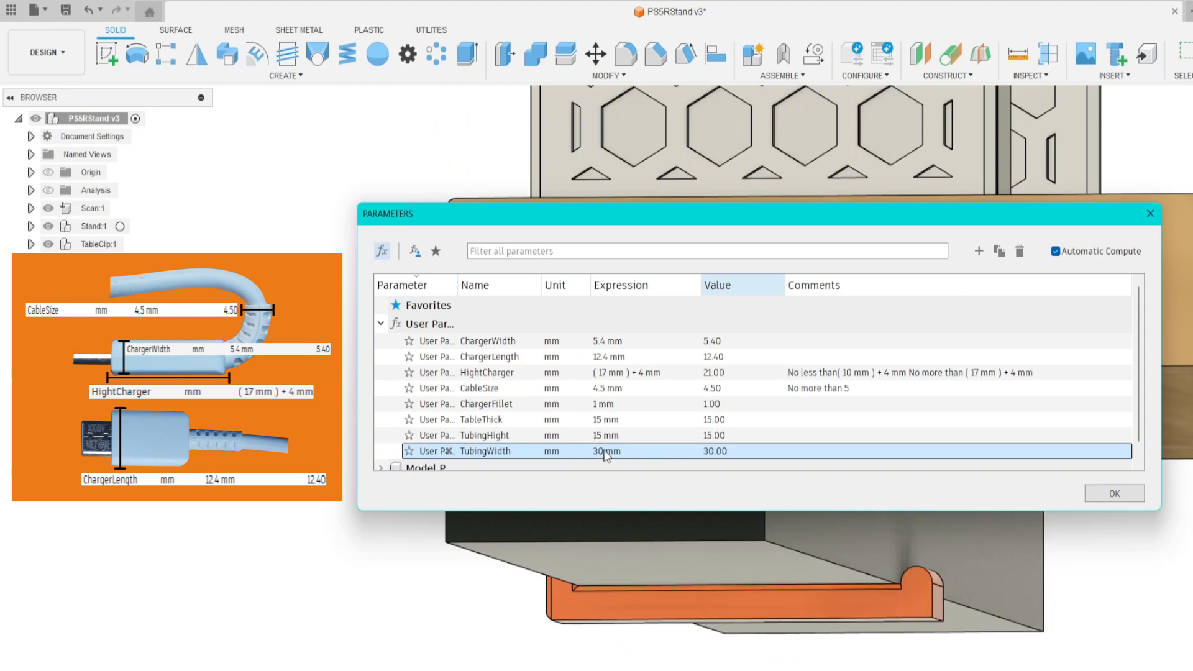
click(600, 453)
text(20)
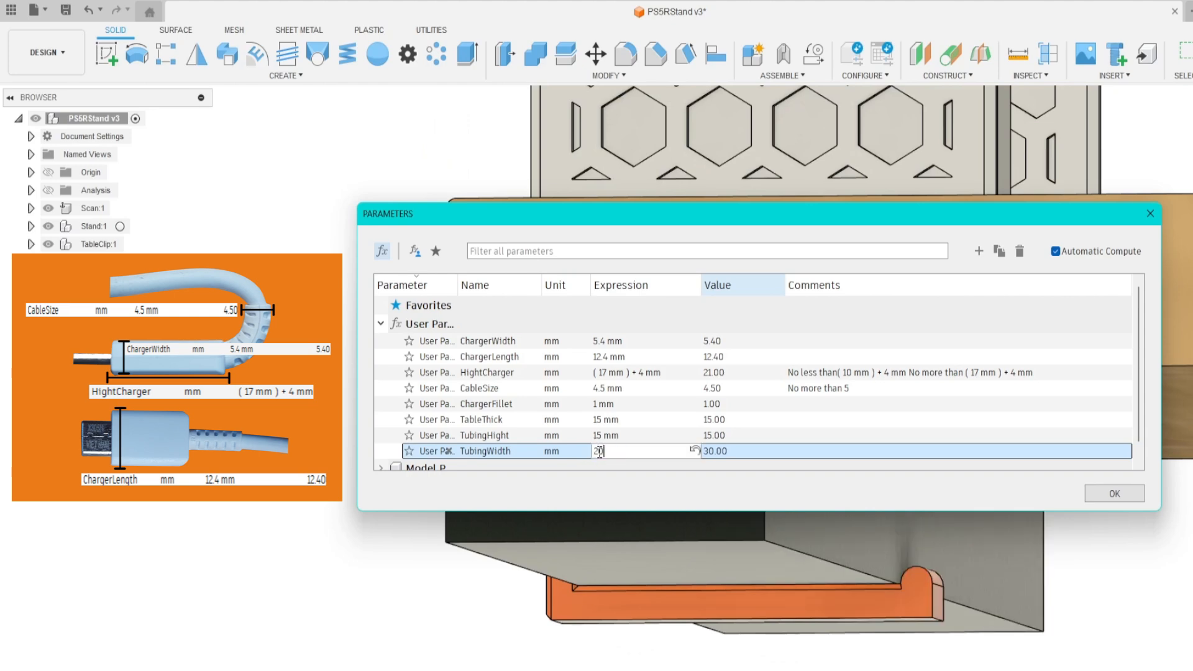
key(Return)
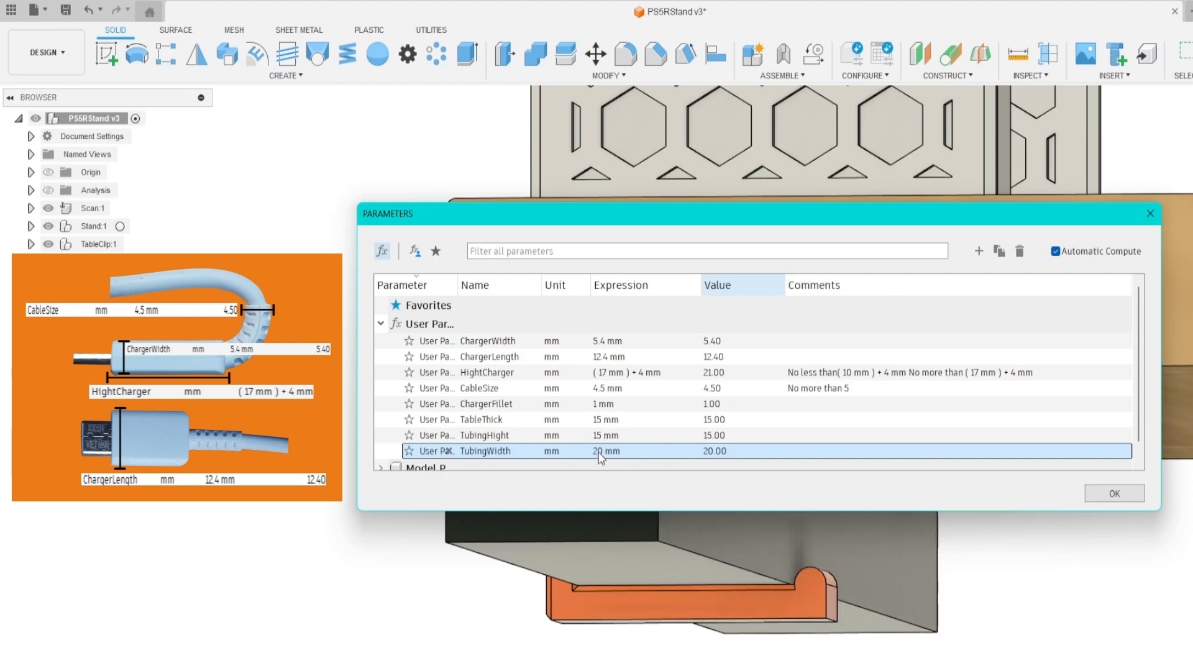
Try a TubingWidth of 10 mm on the table clip and restore it to 20 mm
click(596, 452)
double_click(598, 451)
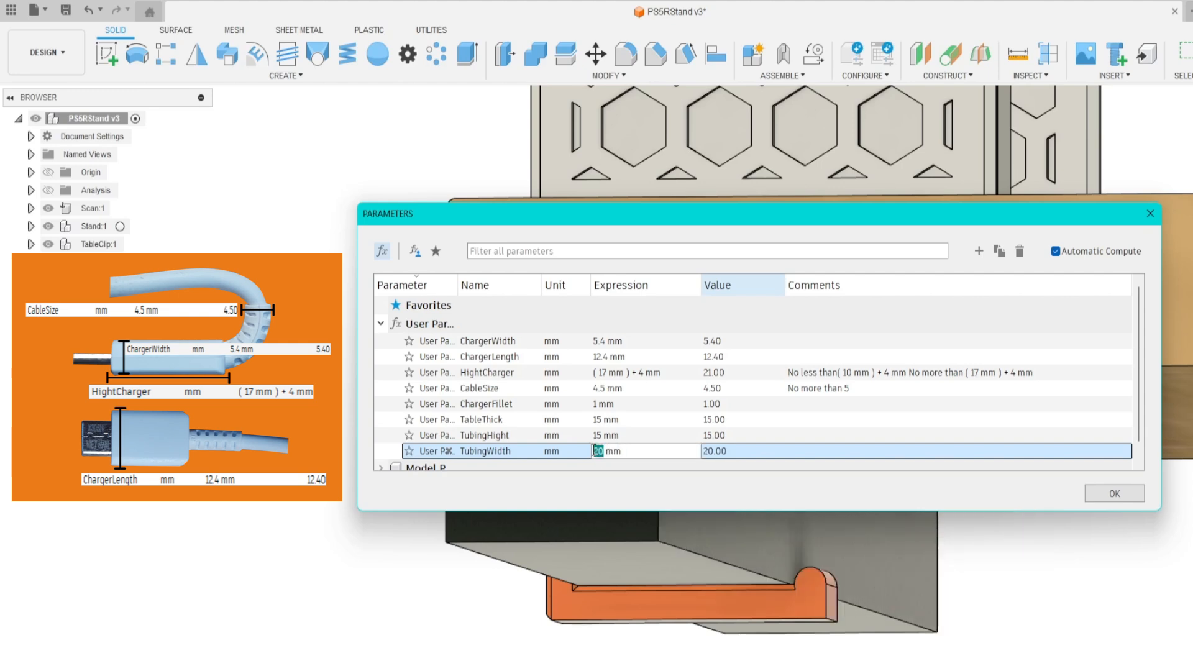
text(10)
key(Return)
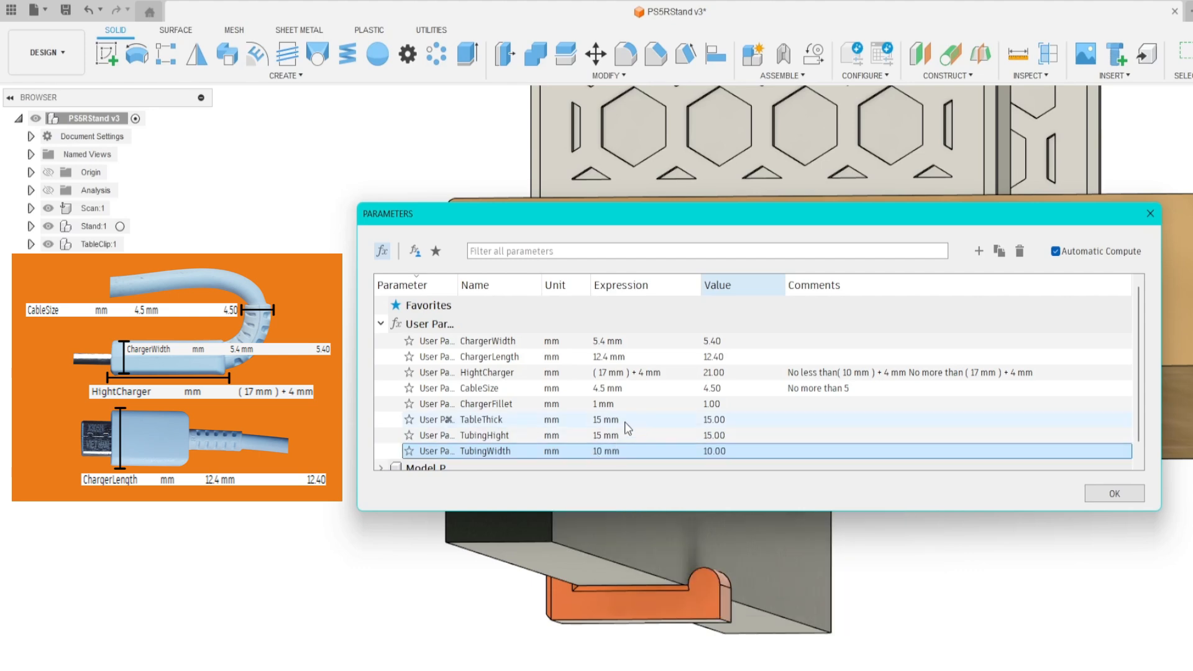
double_click(599, 452)
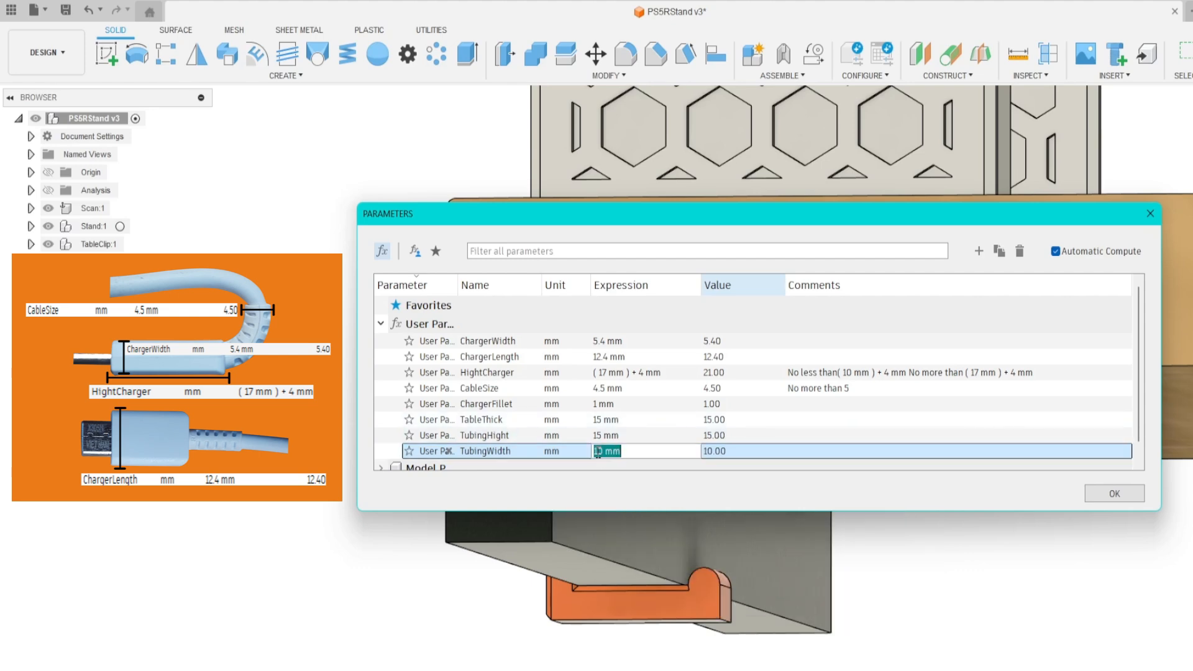
text(20)
key(Return)
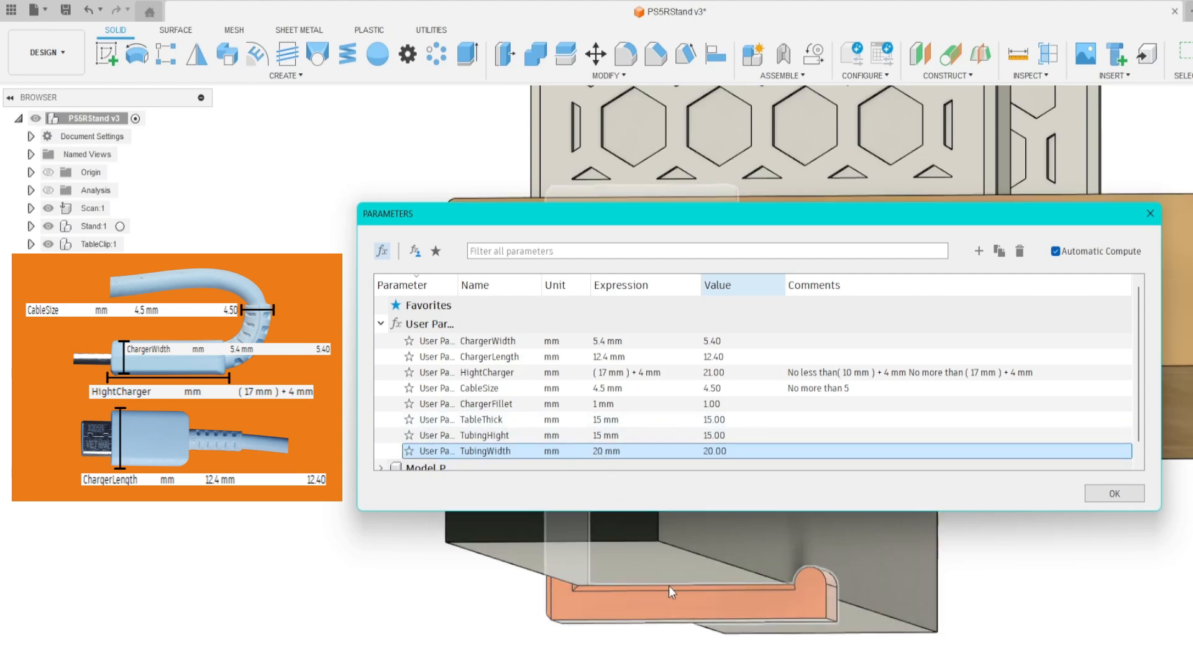
Accept the edited user parameters and return to the stand and table clip model
scroll(664, 628, down, 5)
shift+middle_drag(664, 627, 709, 657)
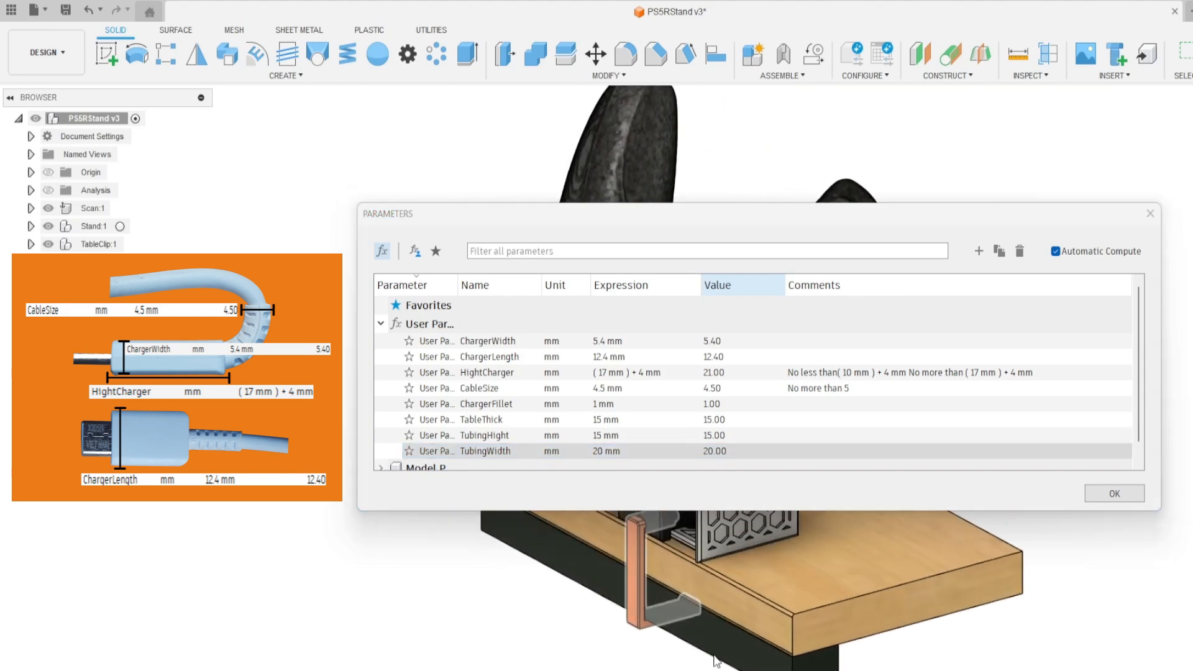
click(1136, 493)
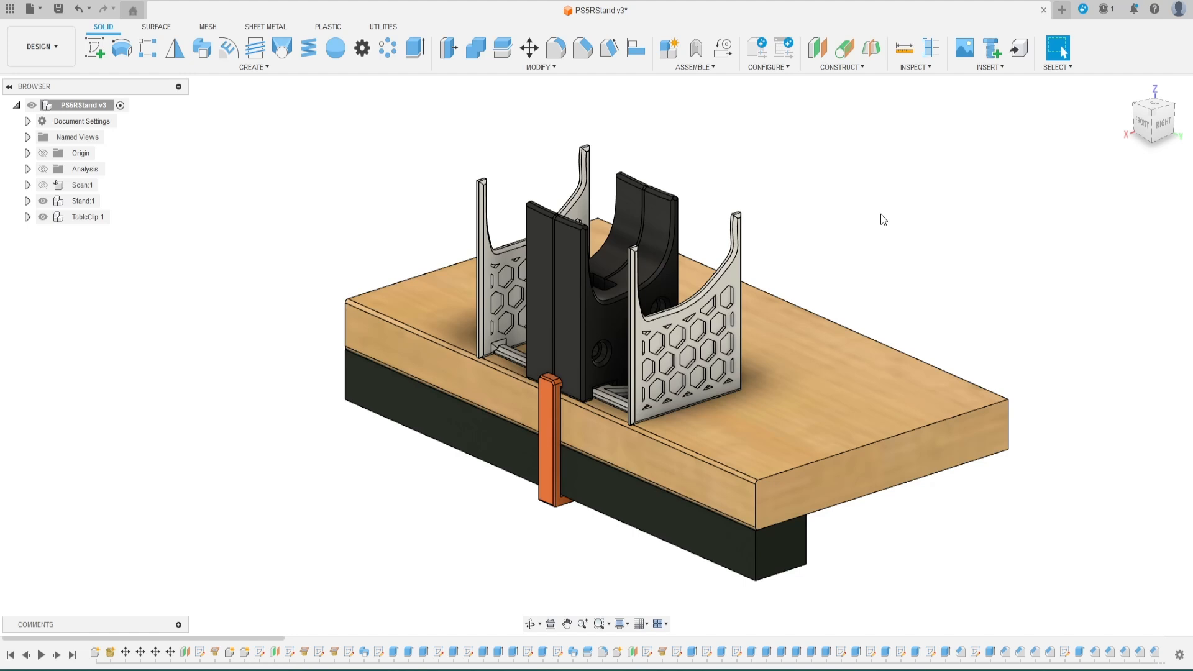
Export the left half of the black center block as Block1, a high-refinement binary STL in millimetres, to the Ps5RemoteHolder/Files/STL folder
click(383, 27)
click(92, 54)
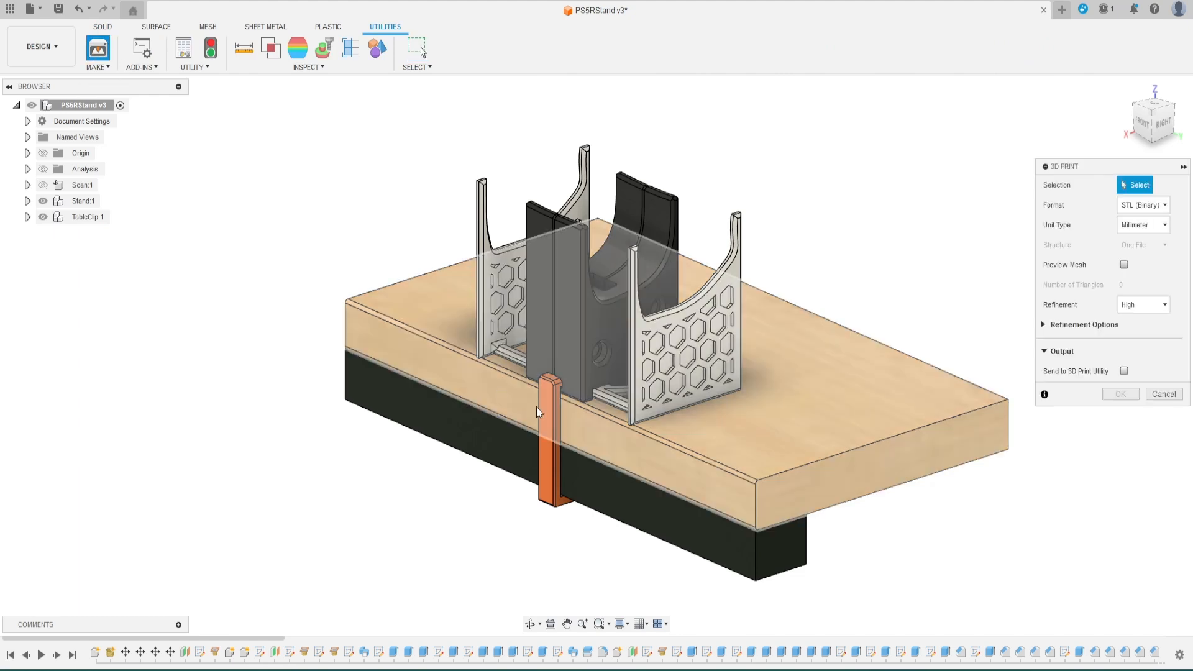
scroll(536, 407, up, 4)
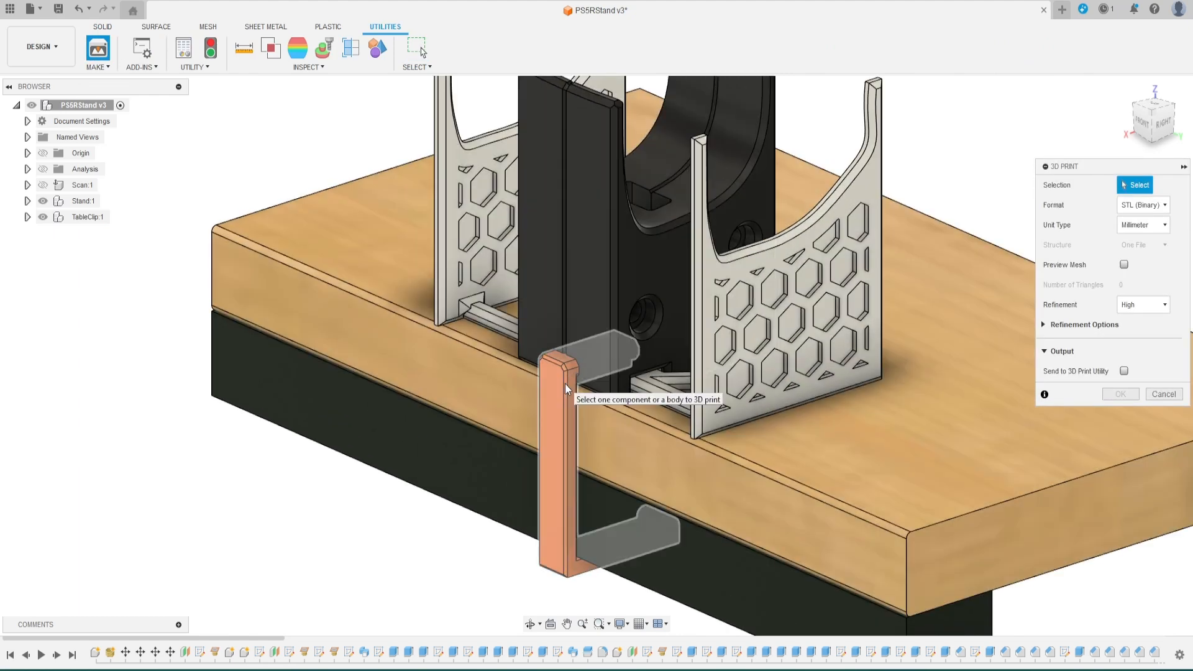
middle_drag(565, 384, 435, 471)
scroll(434, 472, down, 2)
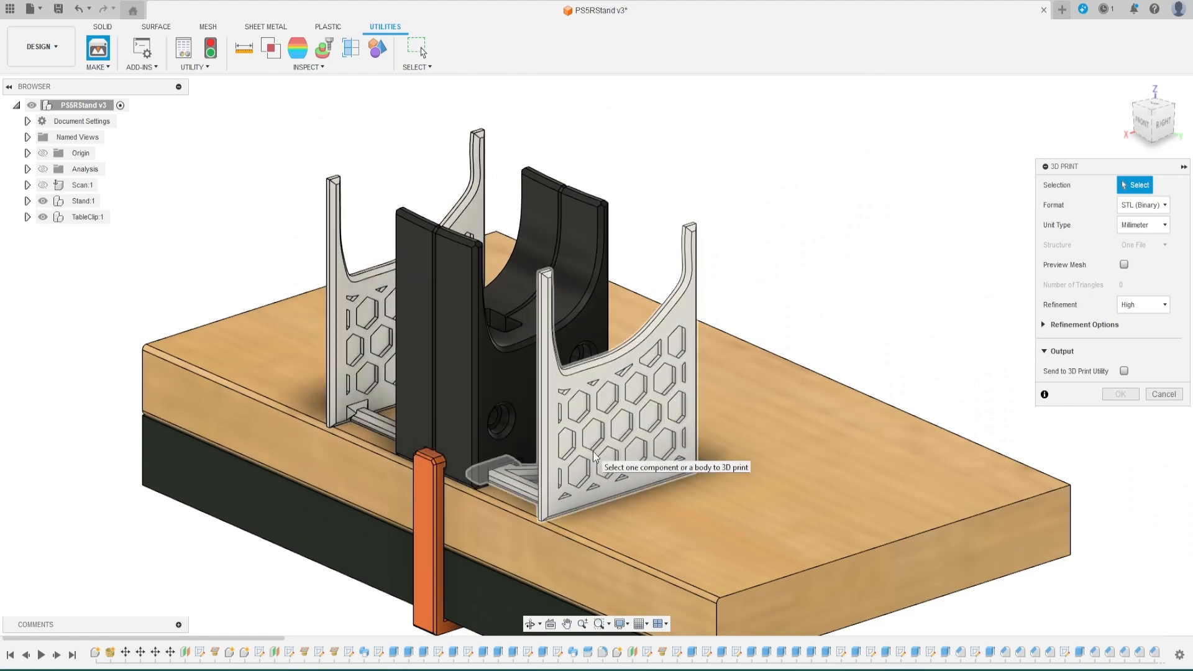
scroll(420, 450, down, 2)
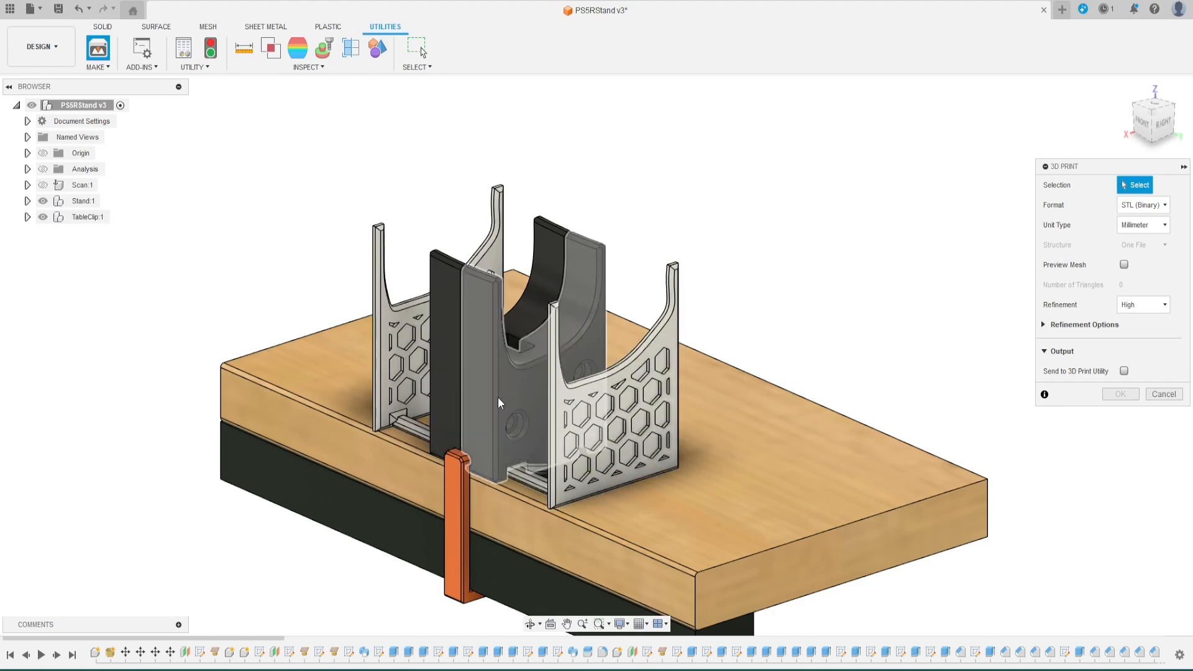
scroll(560, 447, up, 2)
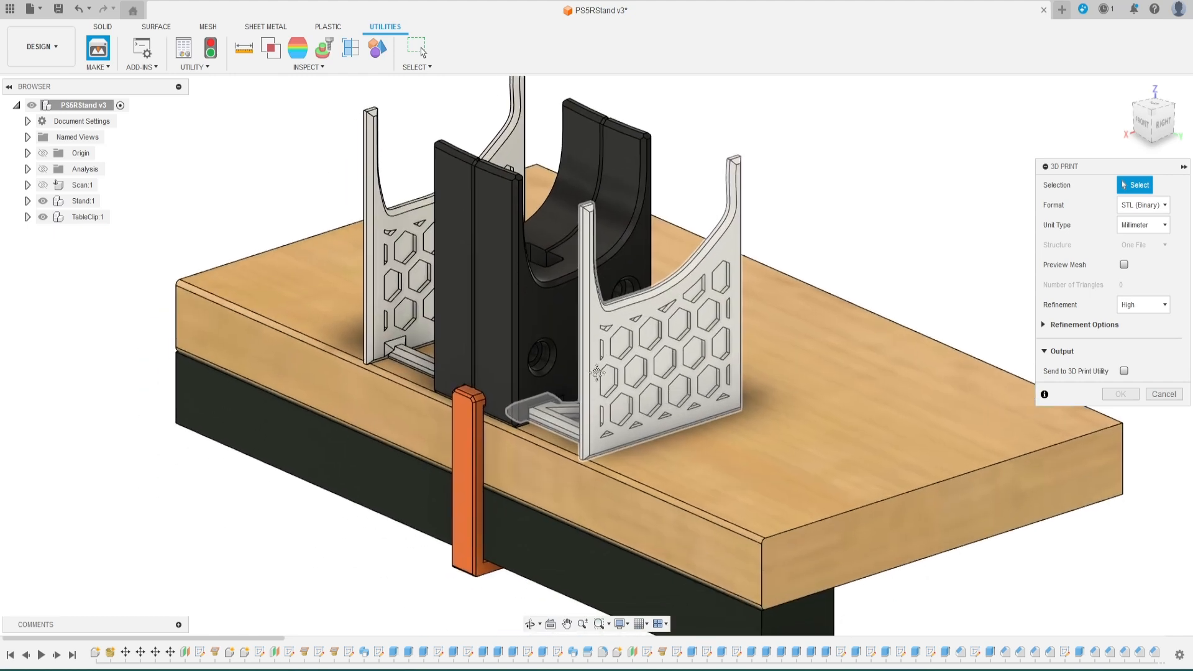
scroll(647, 349, down, 2)
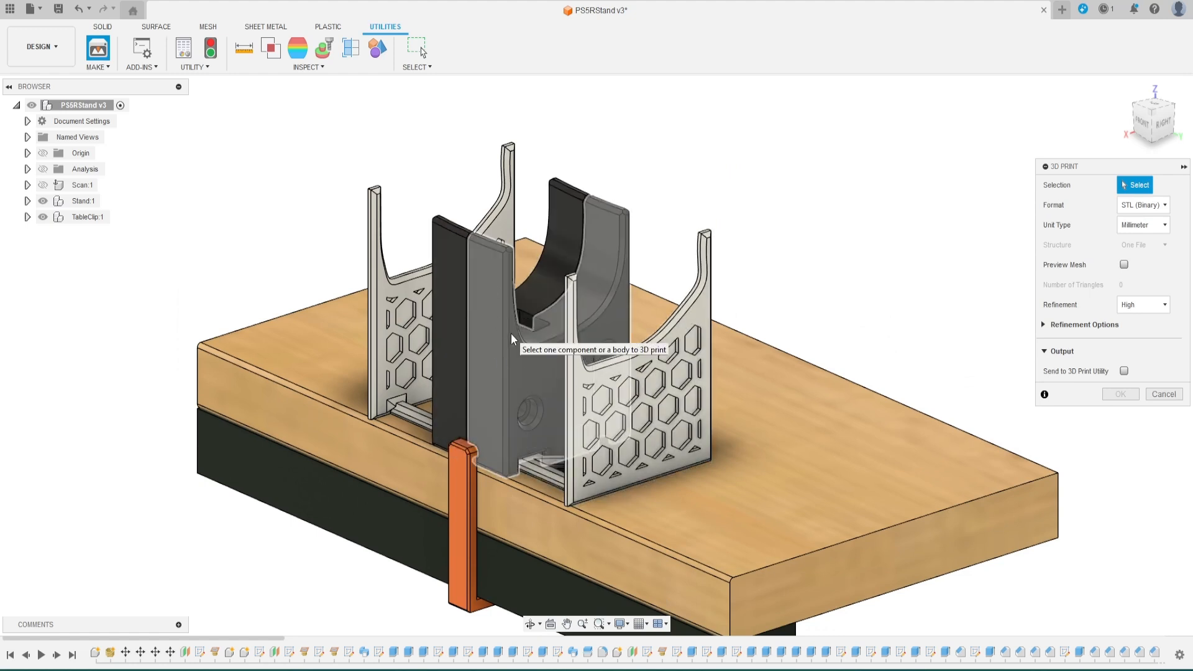
click(453, 359)
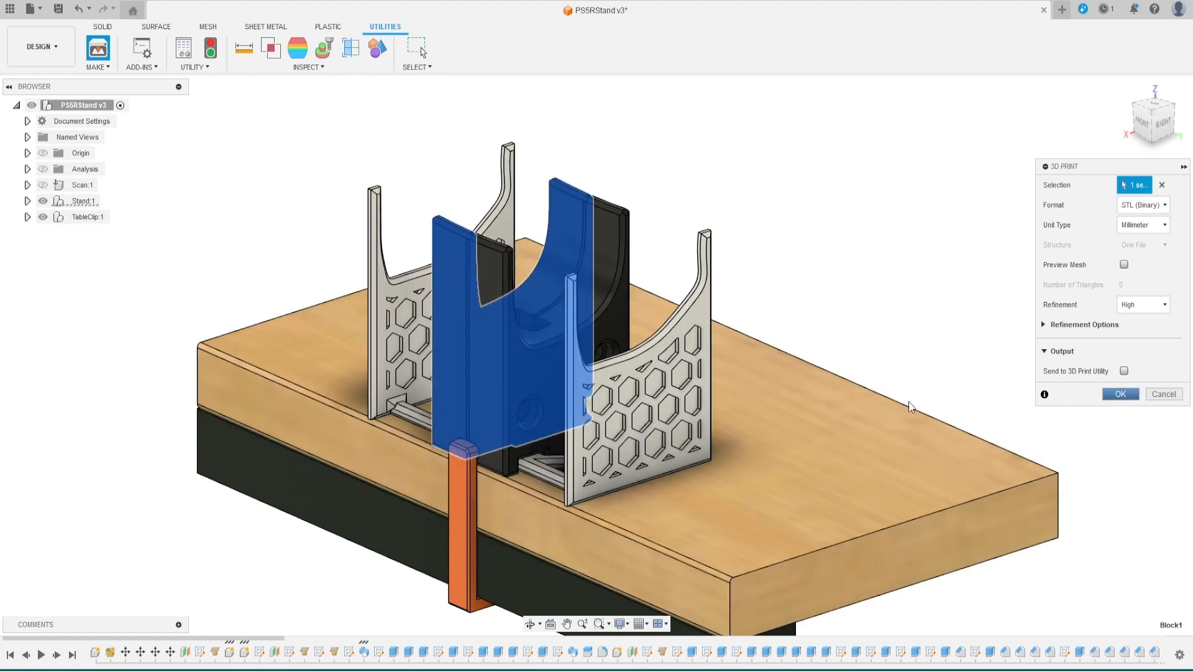
key(Return)
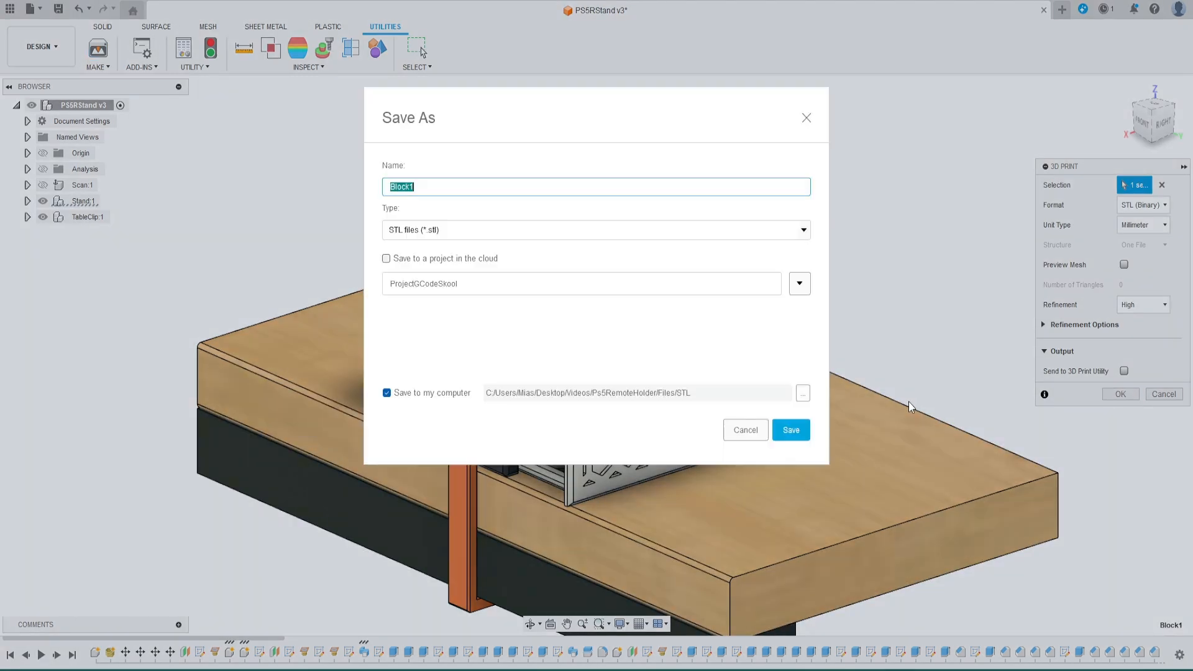
click(808, 396)
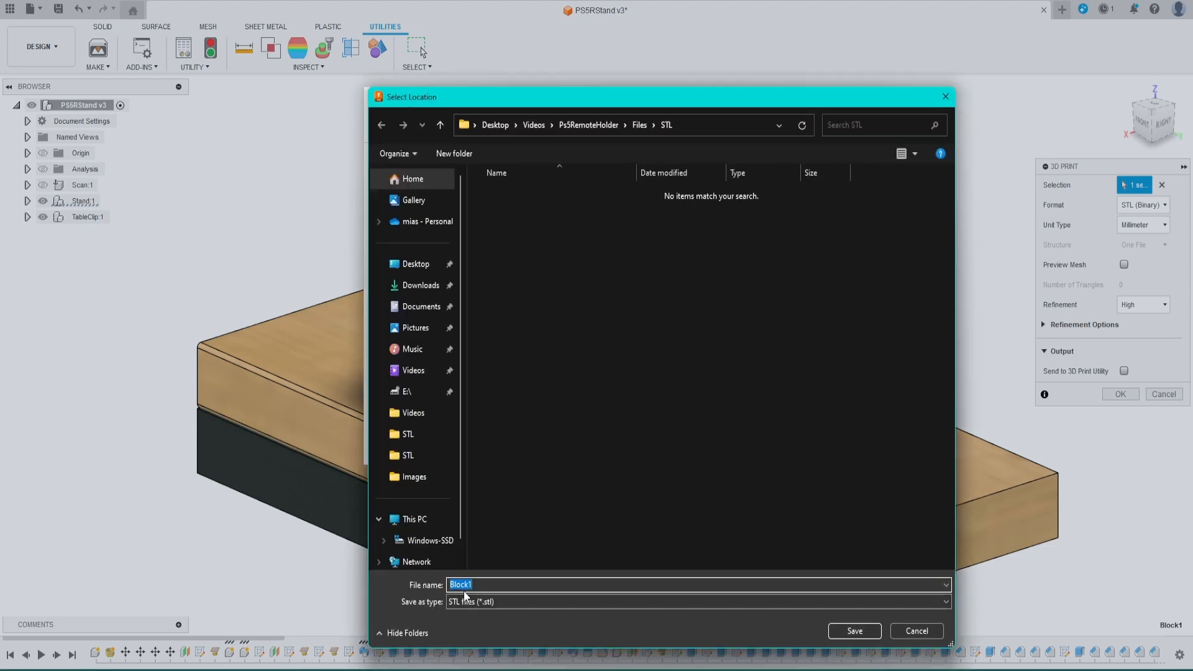
click(871, 632)
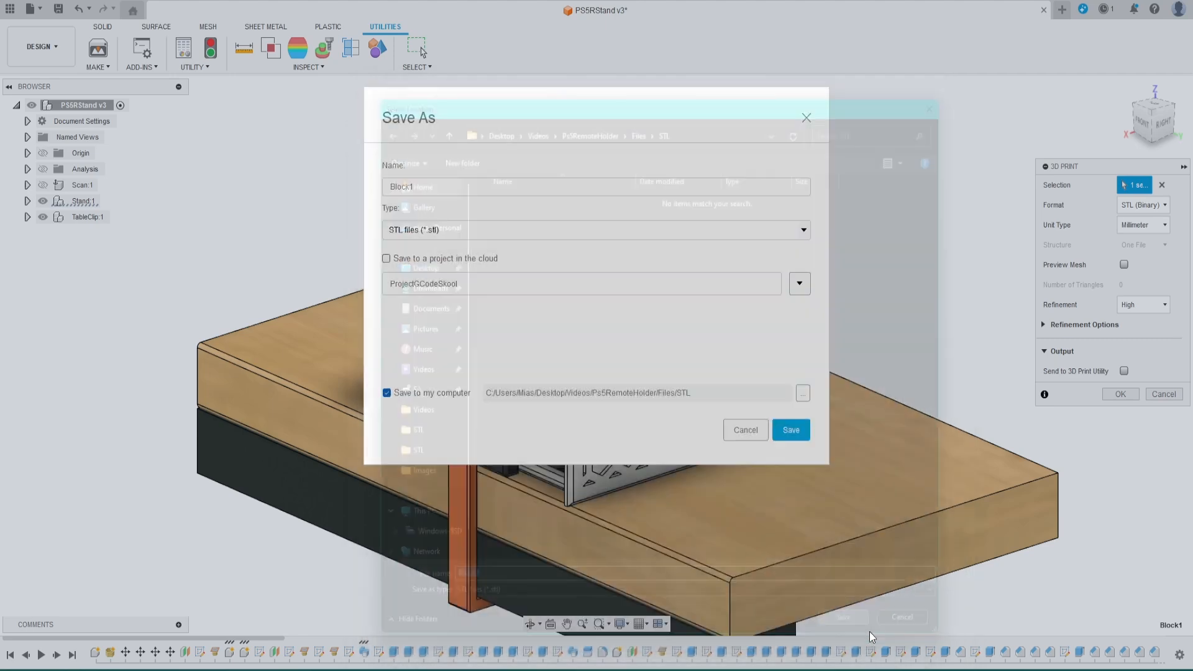
click(790, 427)
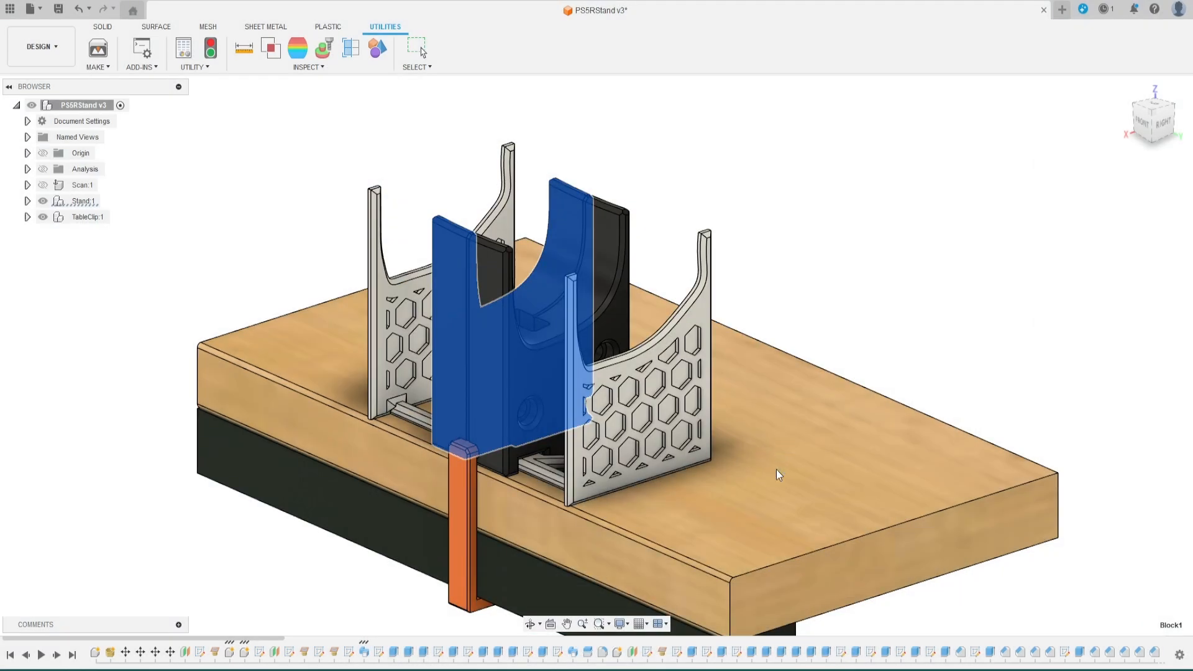
Export the right half of the black center block as the STL file Block2 in the same STL folder
click(98, 48)
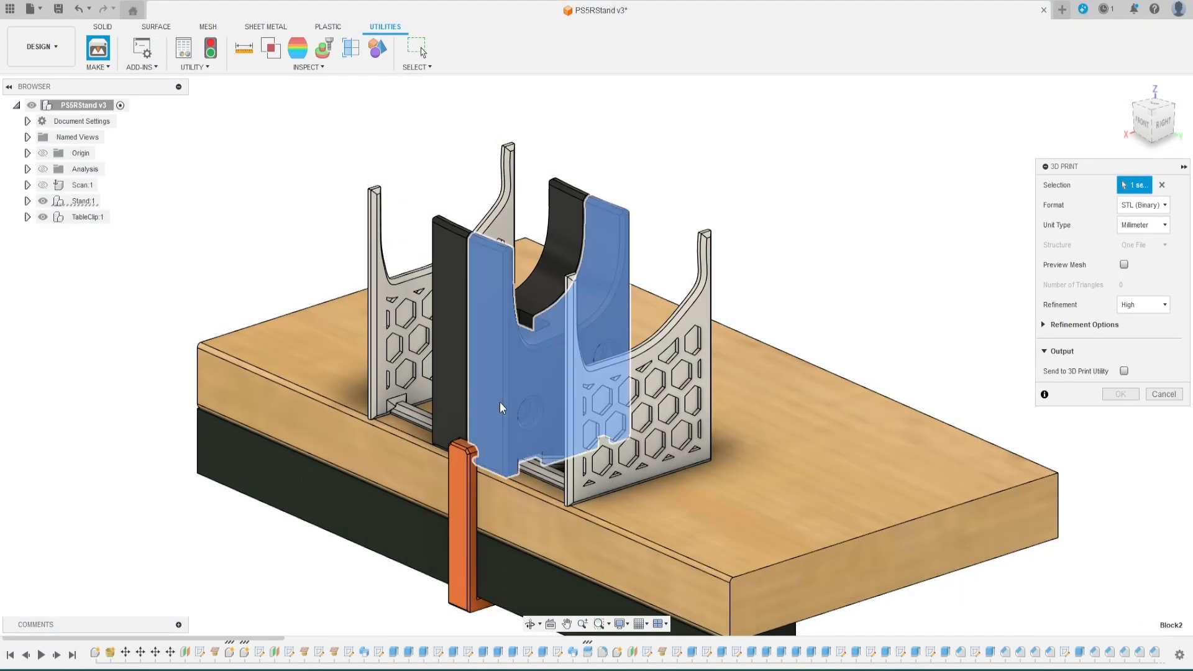
click(503, 404)
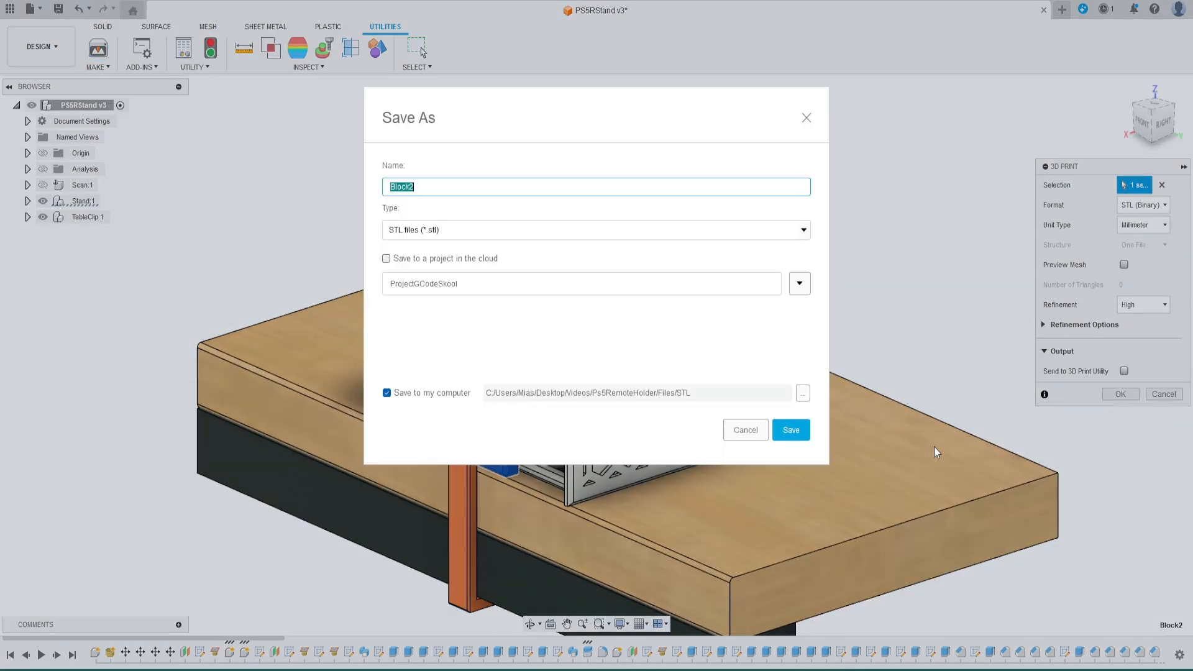
click(803, 394)
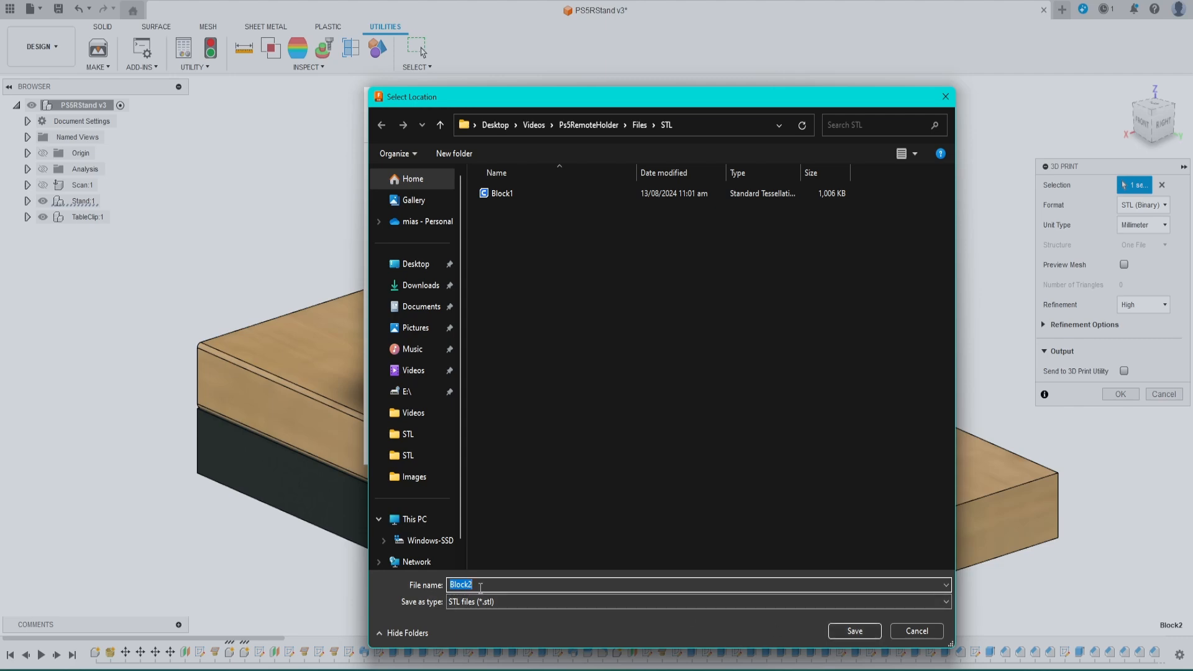
click(853, 631)
click(791, 432)
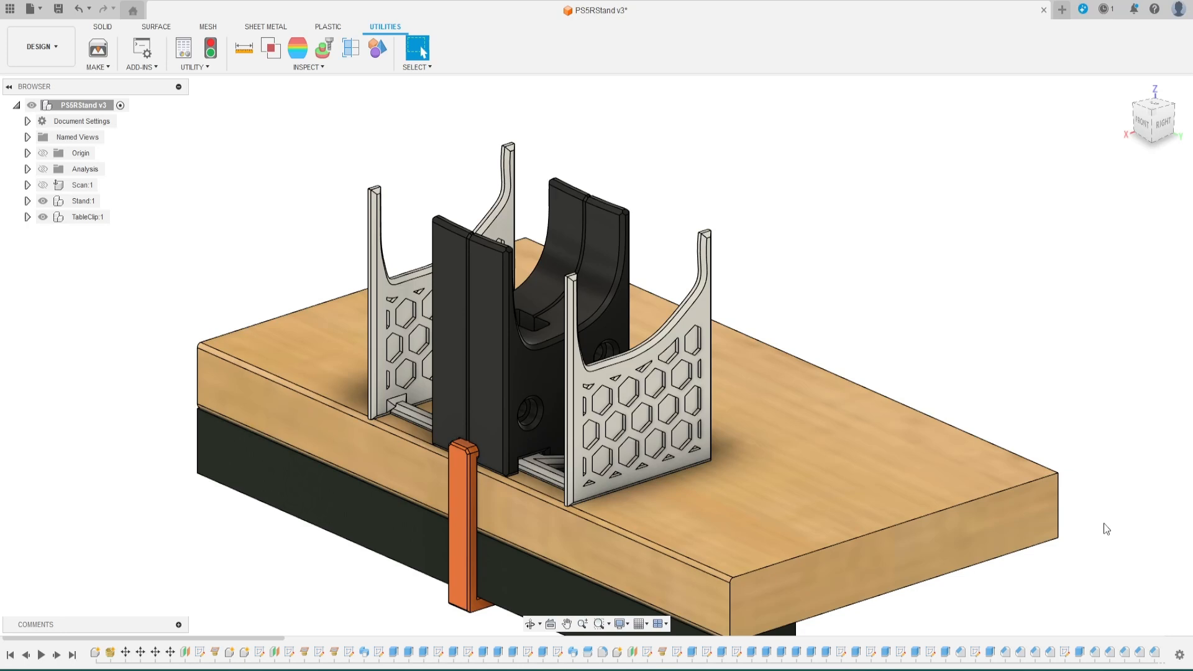
Export the orange table clip as the STL file TableClip in the same STL folder
click(106, 46)
click(454, 508)
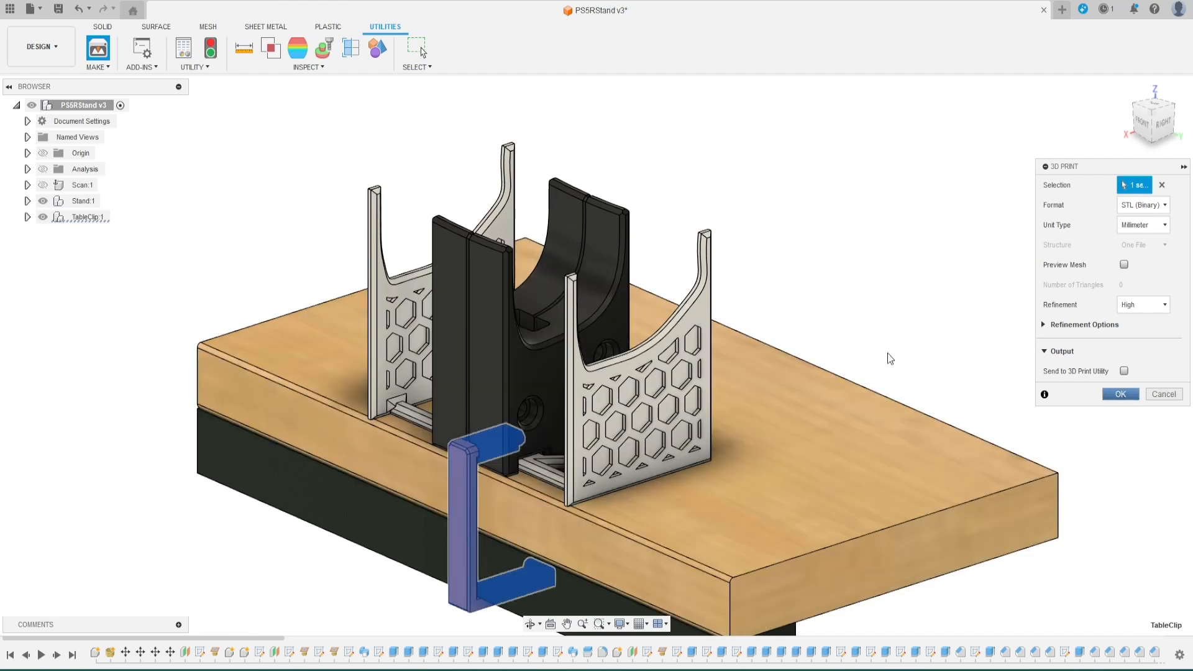
key(Return)
click(803, 394)
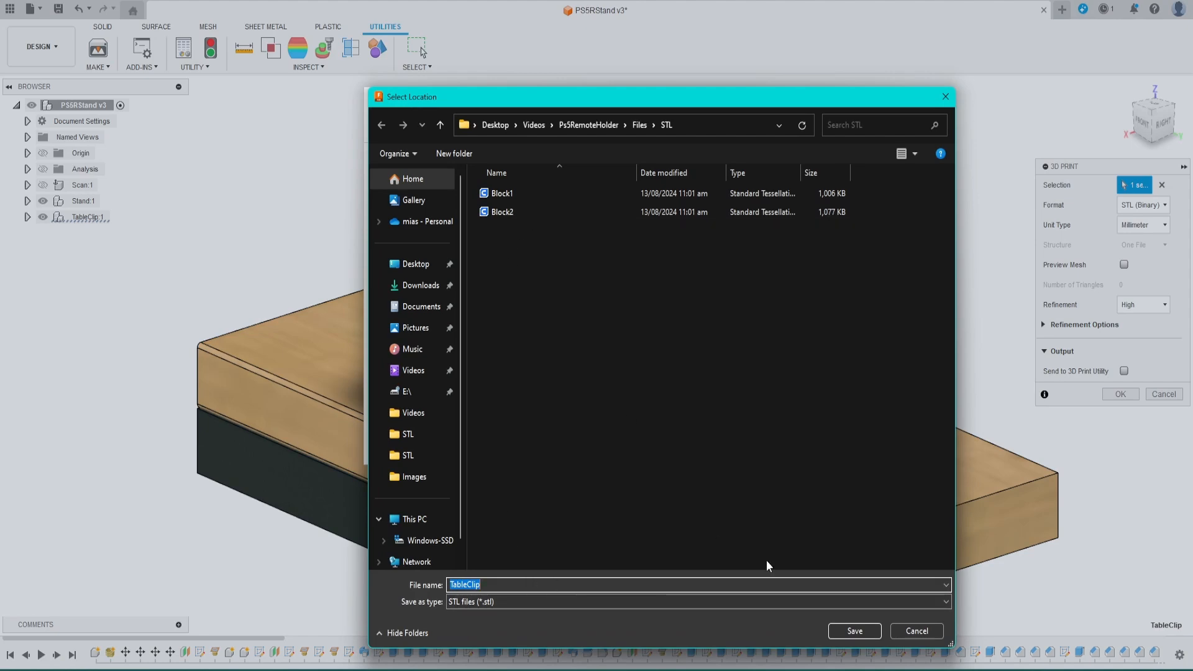
click(847, 633)
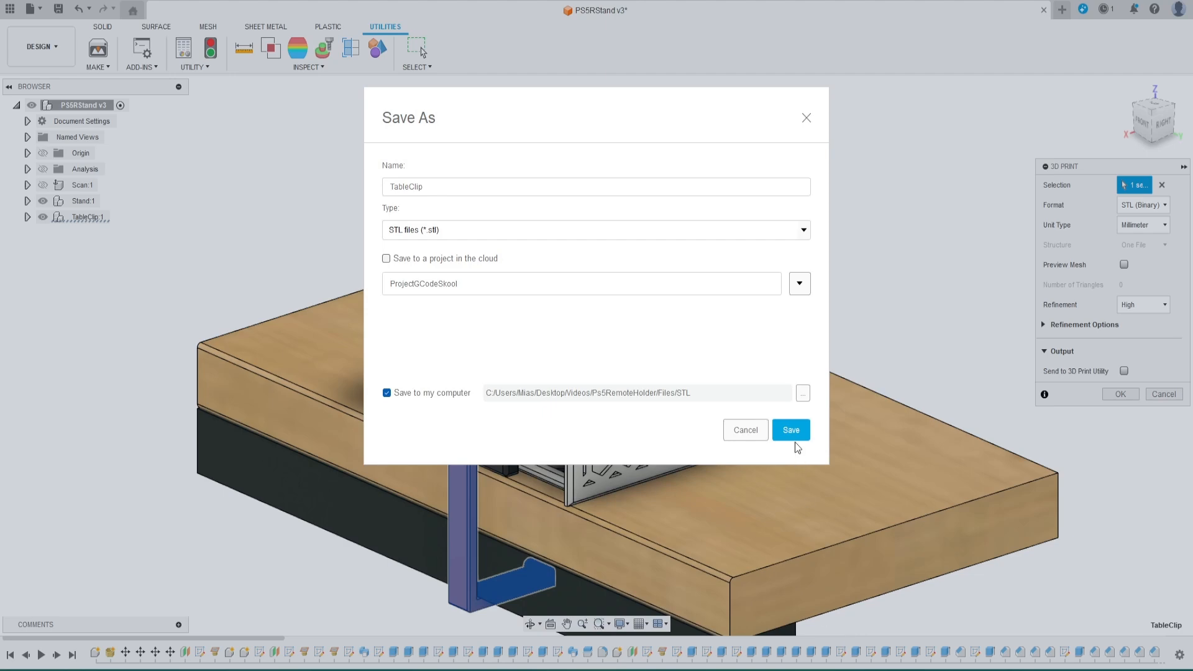
click(792, 429)
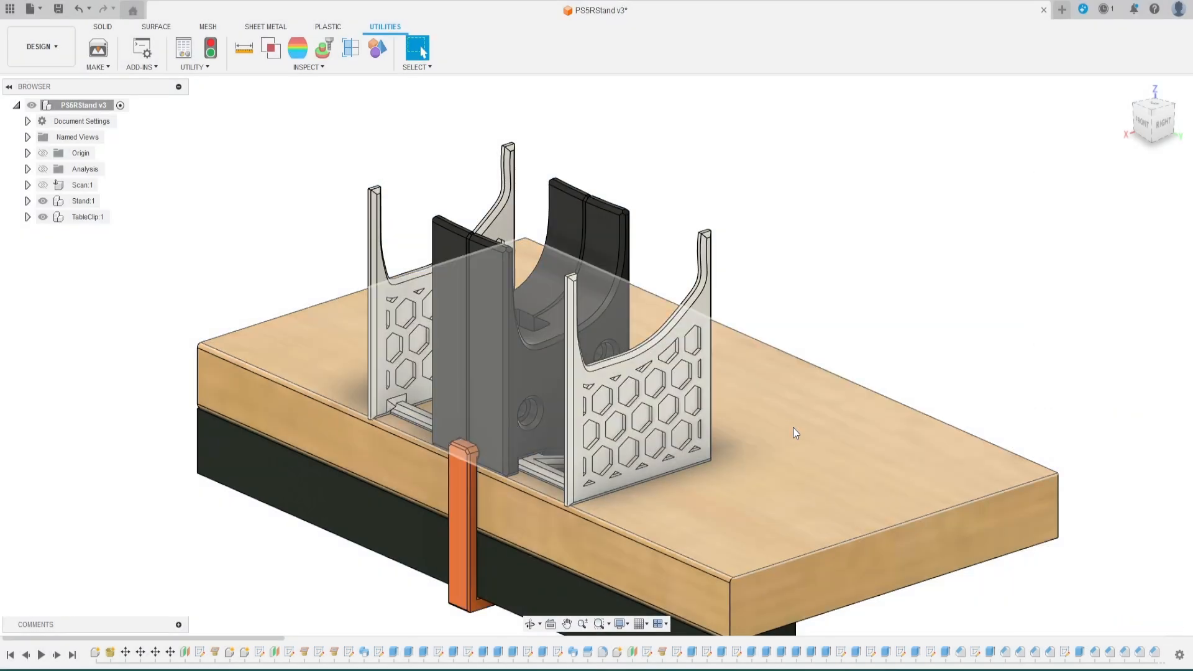
scroll(1082, 514, down, 3)
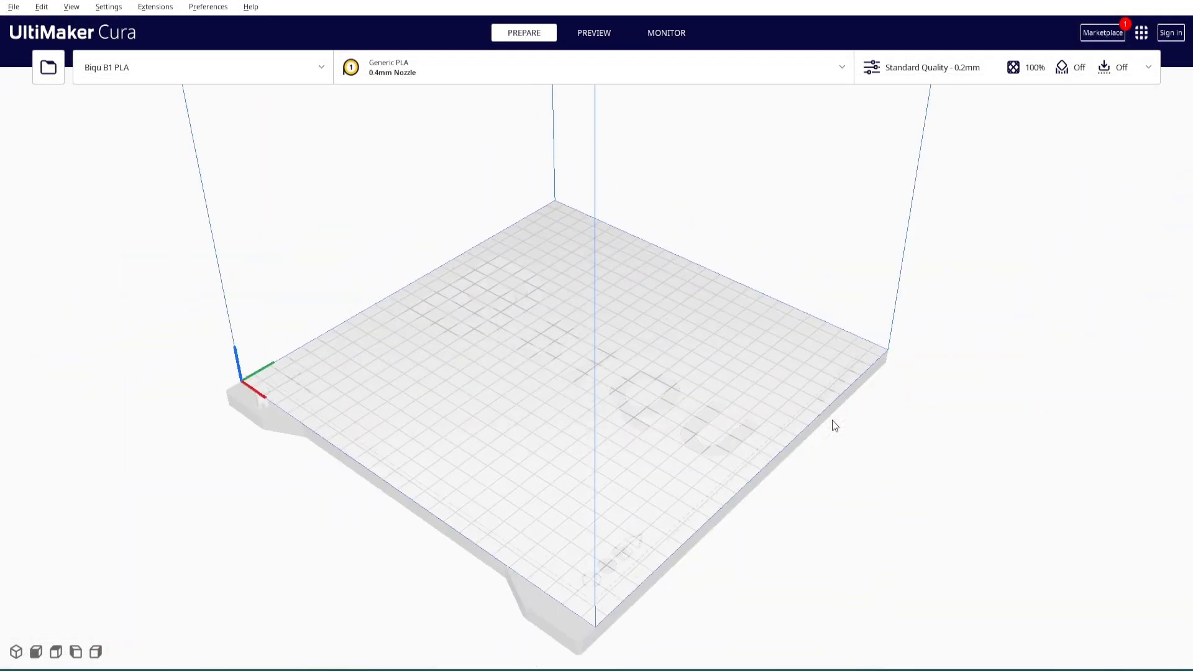
Switch to UltiMaker Cura and load Block1, Block2, TableClip, WingL and WingR onto the build plate together
middle_drag(833, 420, 828, 435)
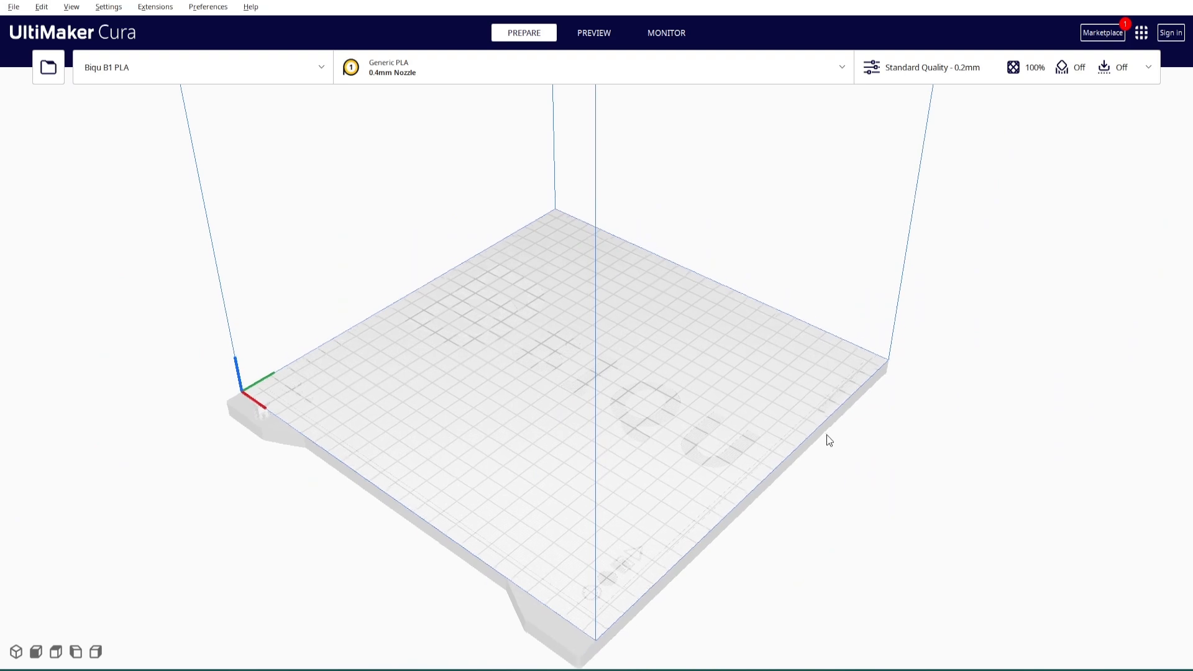
right_drag(831, 440, 589, 397)
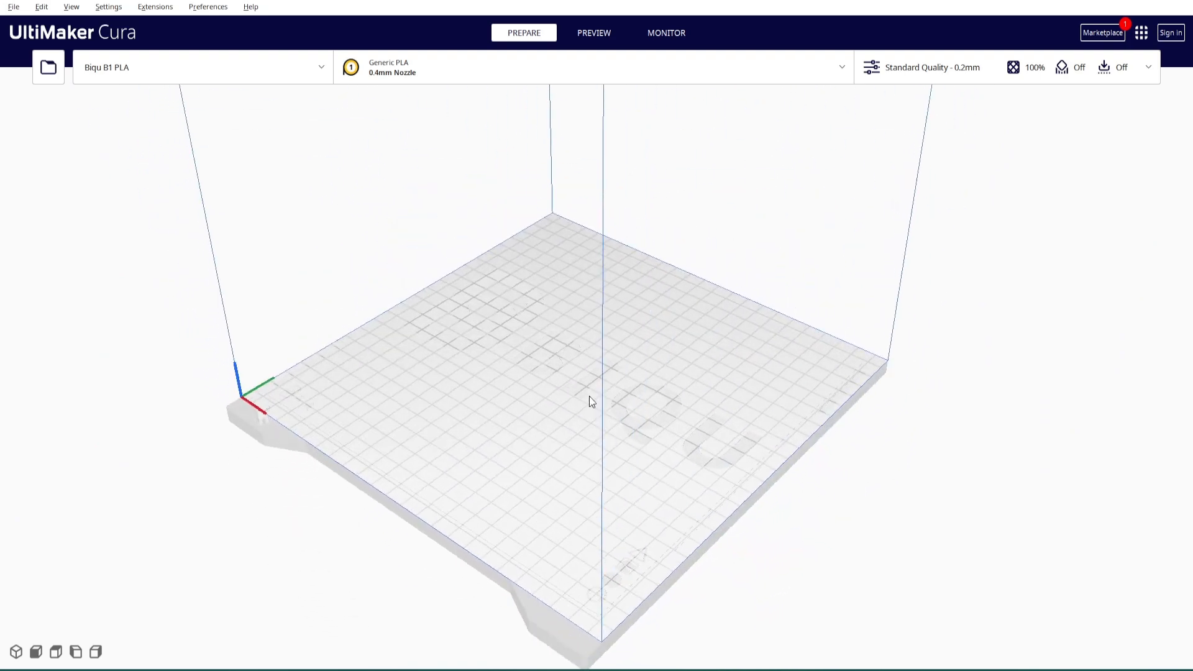
click(48, 67)
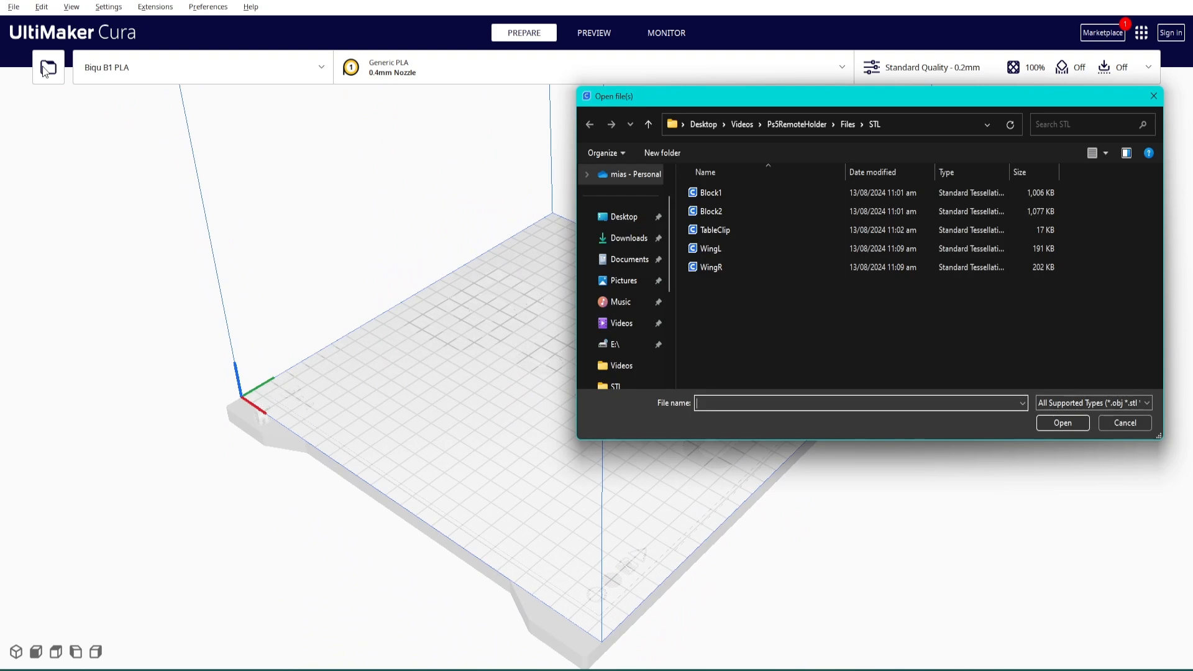
click(785, 193)
drag(768, 302, 766, 187)
click(1063, 423)
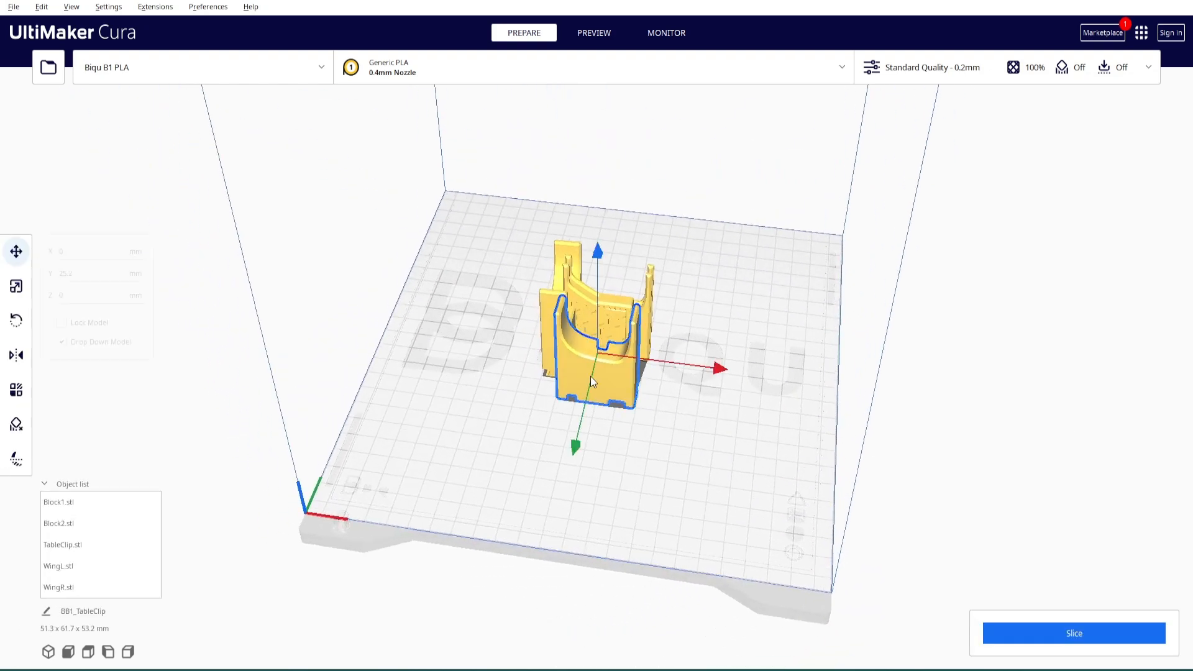
Move Block1 clear of the other parts to about X -67.9 mm, Y 38.5 mm and rotate it to lie flat
drag(591, 375, 459, 382)
right_drag(581, 494, 450, 491)
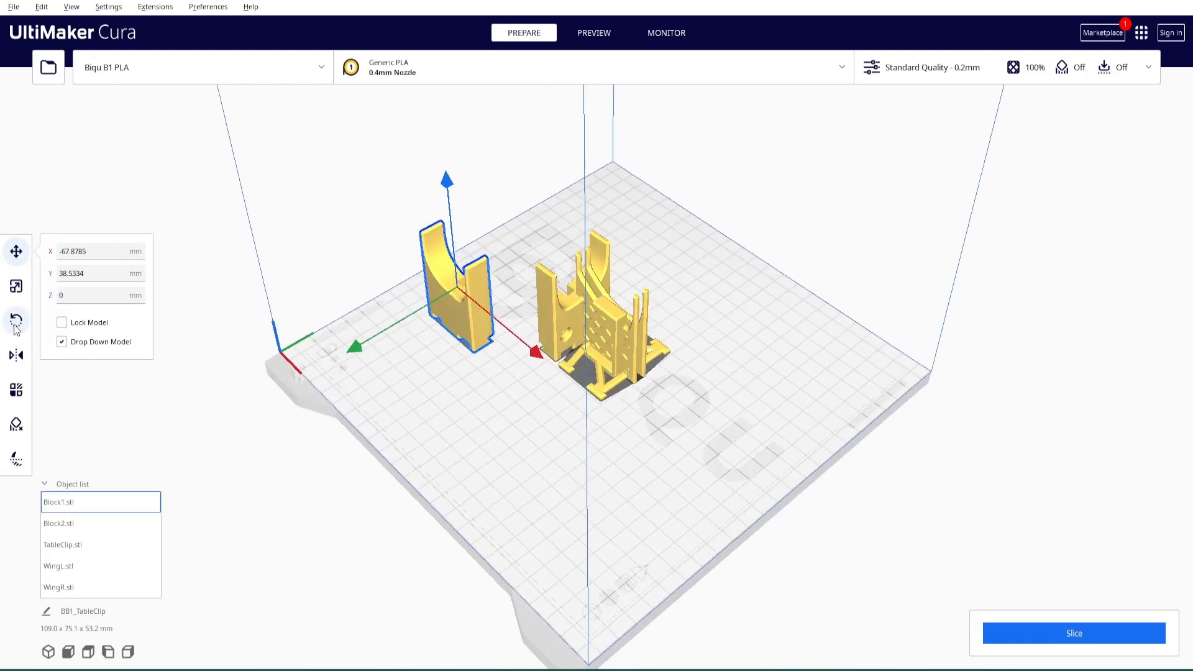
click(19, 323)
scroll(389, 264, up, 1)
click(424, 185)
click(537, 415)
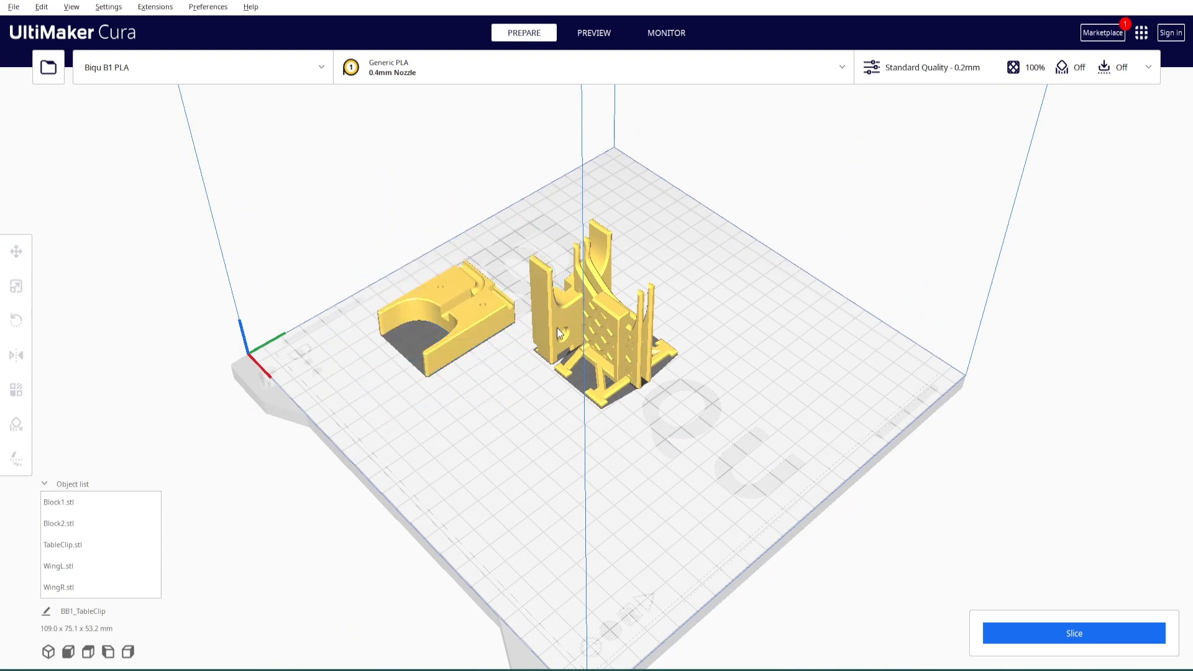
Rotate Block2 to lie flat and place it behind Block1 at about X -65 mm, Y -23.3 mm
click(557, 327)
drag(562, 204, 561, 202)
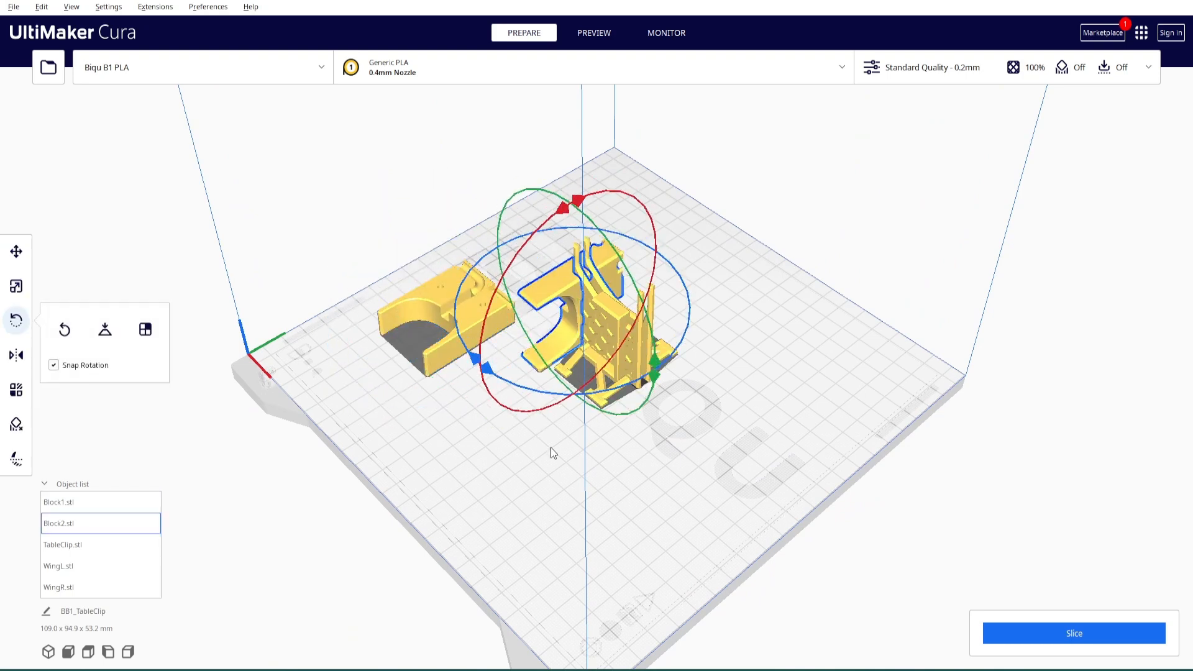
right_drag(551, 448, 696, 353)
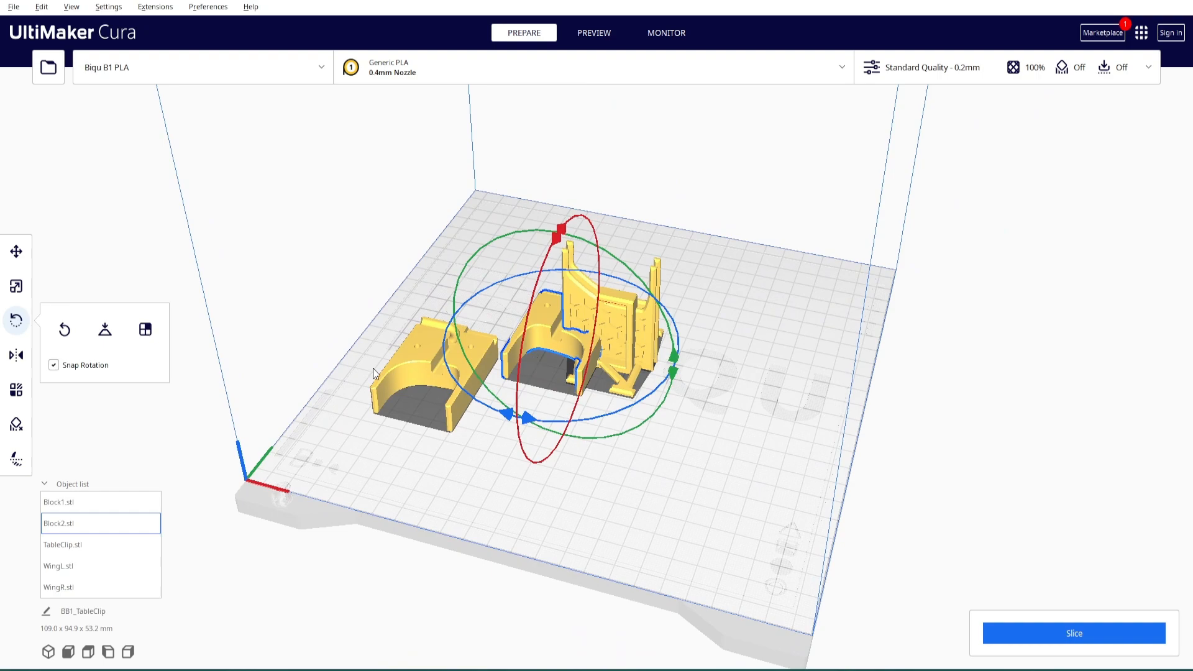
click(17, 256)
drag(537, 326, 475, 281)
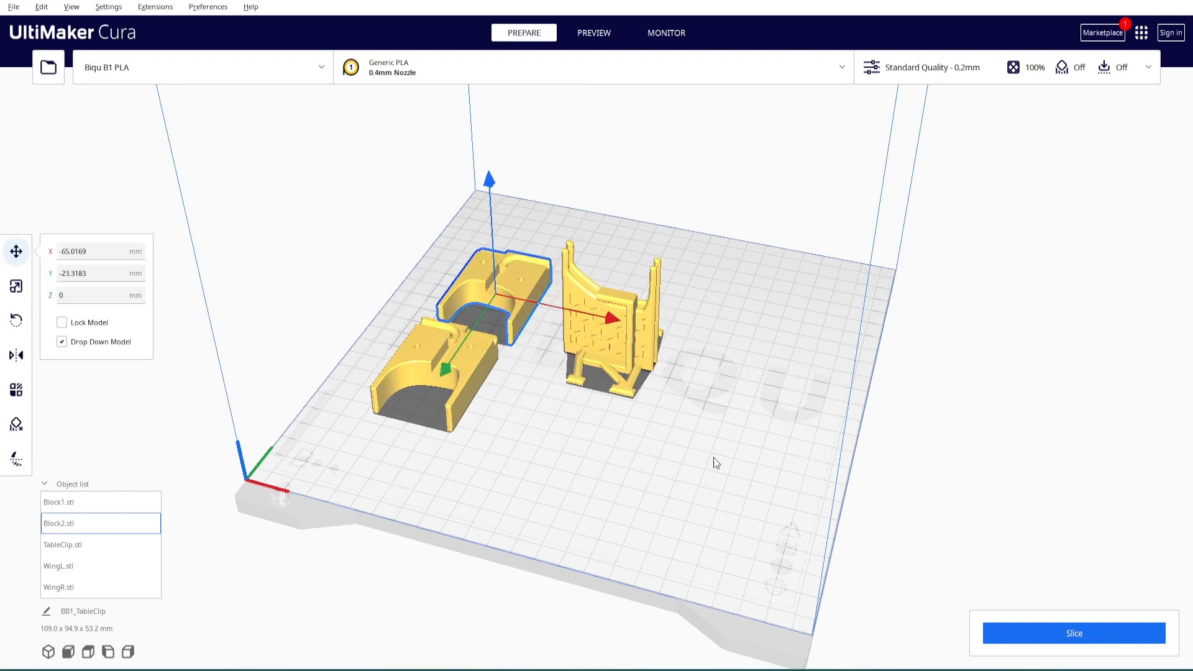
Move TableClip clear of the wings to about X -8.7 mm, Y 73.1 mm and rotate it to lie on its side
right_drag(715, 459, 591, 393)
scroll(597, 379, up, 5)
drag(609, 331, 368, 385)
right_drag(369, 391, 435, 472)
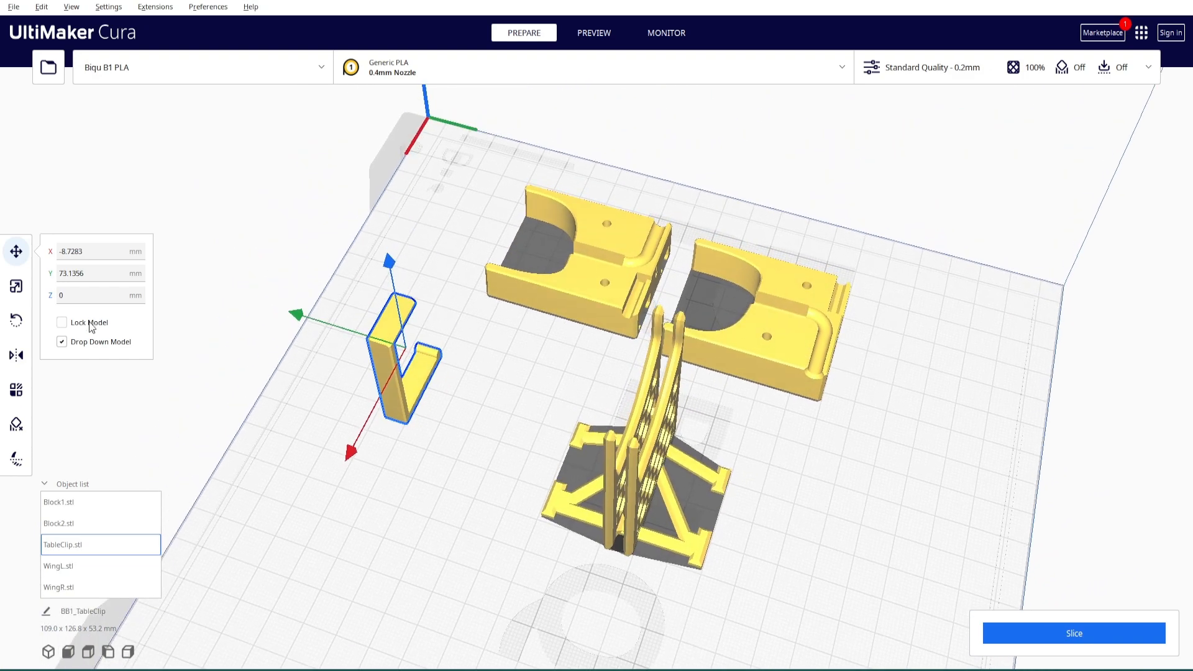
click(17, 320)
drag(381, 266, 530, 455)
click(530, 454)
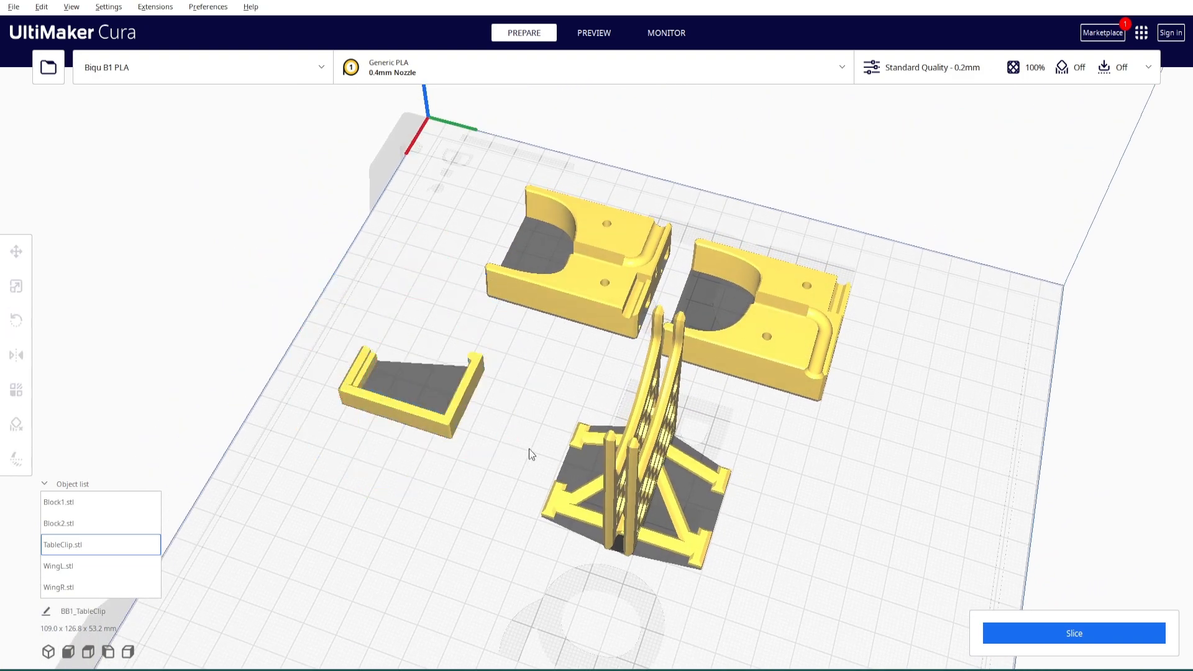
Pull the overlapping WingL and WingR apart and place WingR closer to the two blocks
click(648, 524)
click(16, 251)
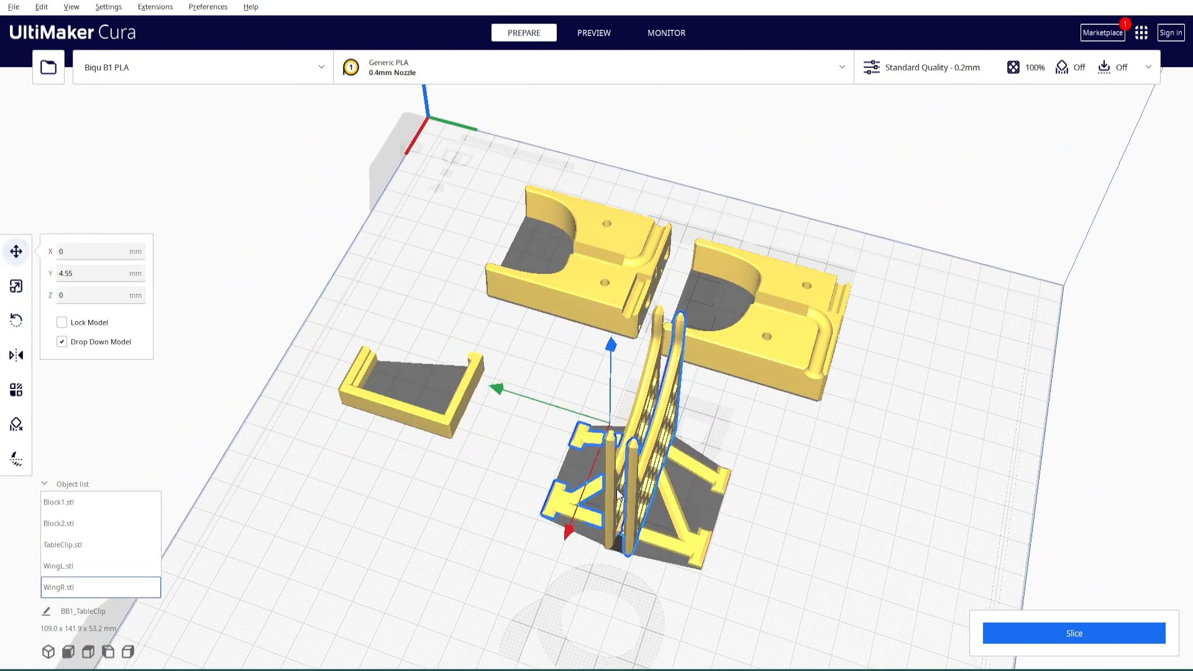
right_drag(607, 507, 643, 611)
scroll(687, 457, up, 4)
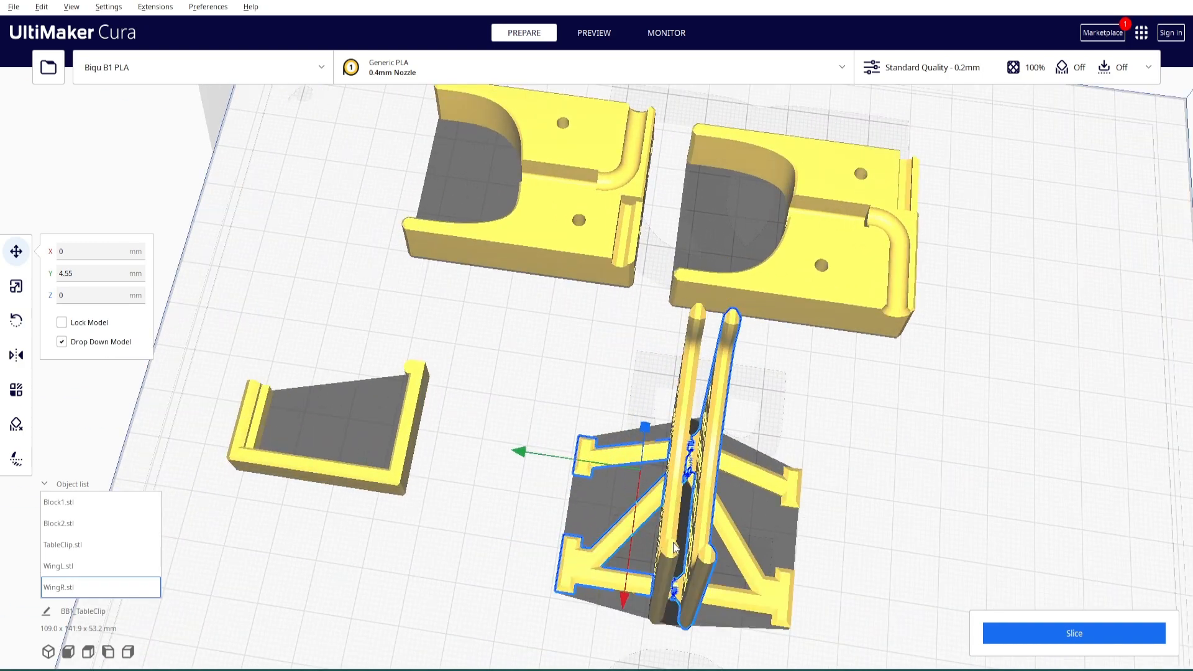
right_drag(681, 463, 689, 552)
click(690, 552)
drag(680, 562, 803, 496)
click(724, 577)
drag(718, 576, 684, 459)
right_drag(687, 465, 710, 487)
Place WingL back to back with WingR at about X -17.4 mm, Y -21 mm, clear of the blocks
click(816, 520)
drag(796, 511, 724, 465)
middle_drag(724, 465, 923, 420)
scroll(629, 515, down, 4)
right_drag(624, 524, 789, 450)
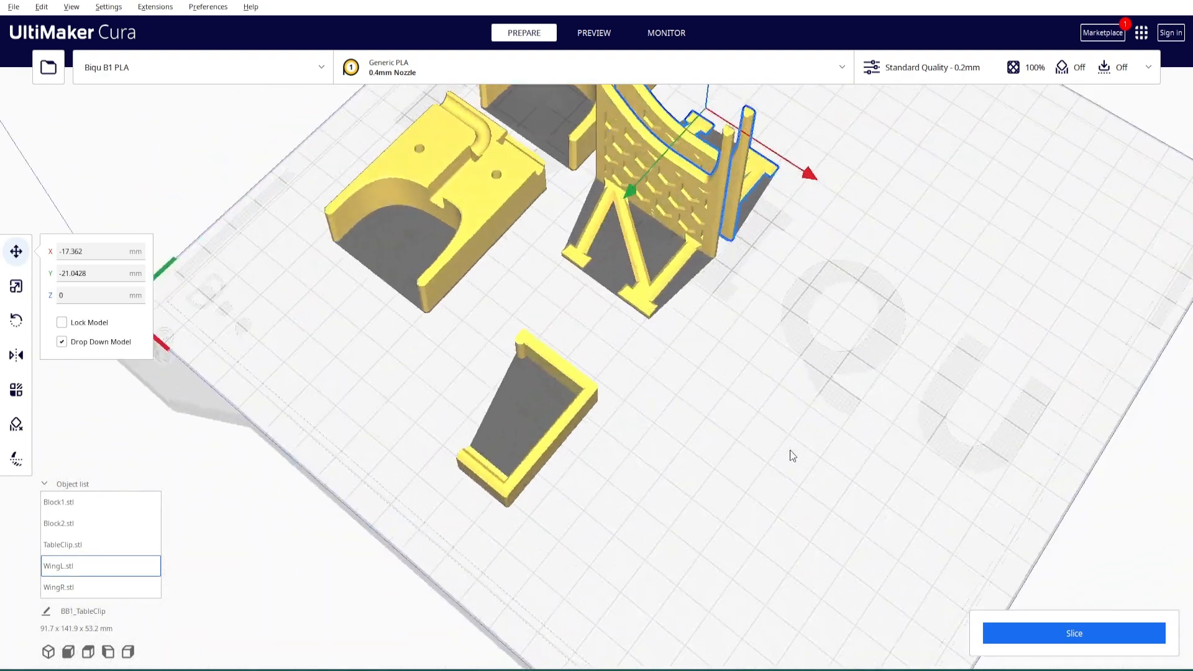
middle_drag(789, 450, 838, 563)
scroll(602, 424, down, 3)
right_drag(708, 461, 815, 429)
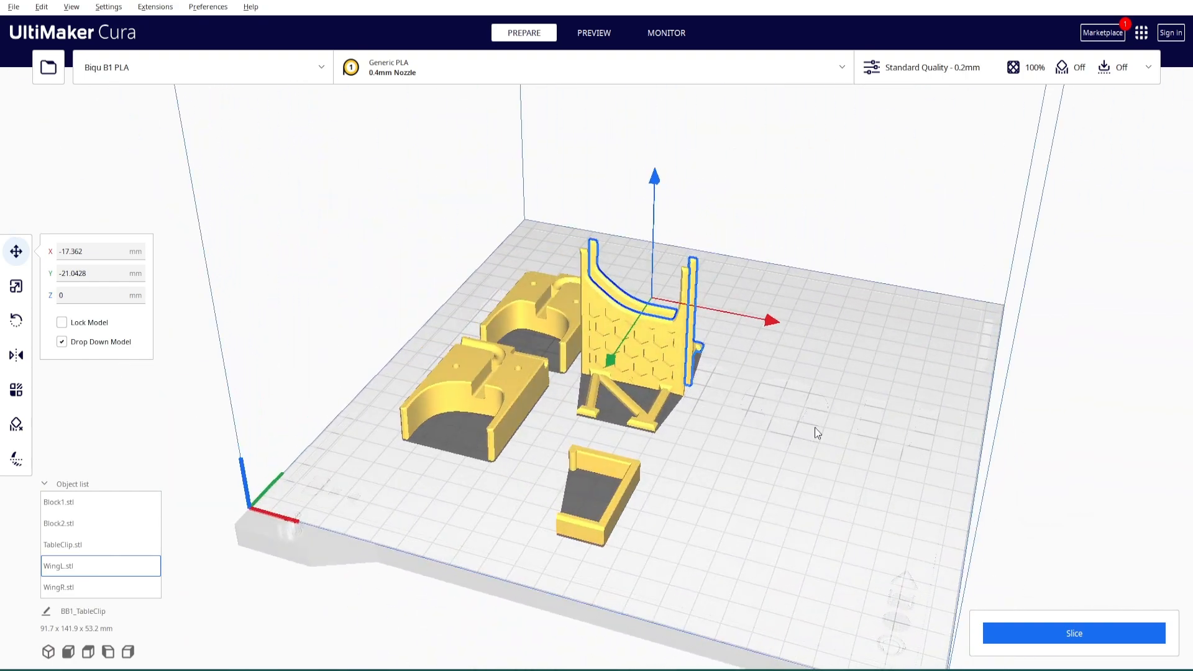
Move TableClip closer to the wings, to about X -21 mm, Y 55.9 mm
middle_drag(678, 447, 695, 507)
scroll(635, 498, down, 4)
scroll(635, 498, up, 6)
mouse_move(609, 502)
right_down()
mouse_move(666, 505)
mouse_move(946, 456)
mouse_move(725, 502)
mouse_move(603, 504)
right_up()
middle_drag(781, 515, 773, 440)
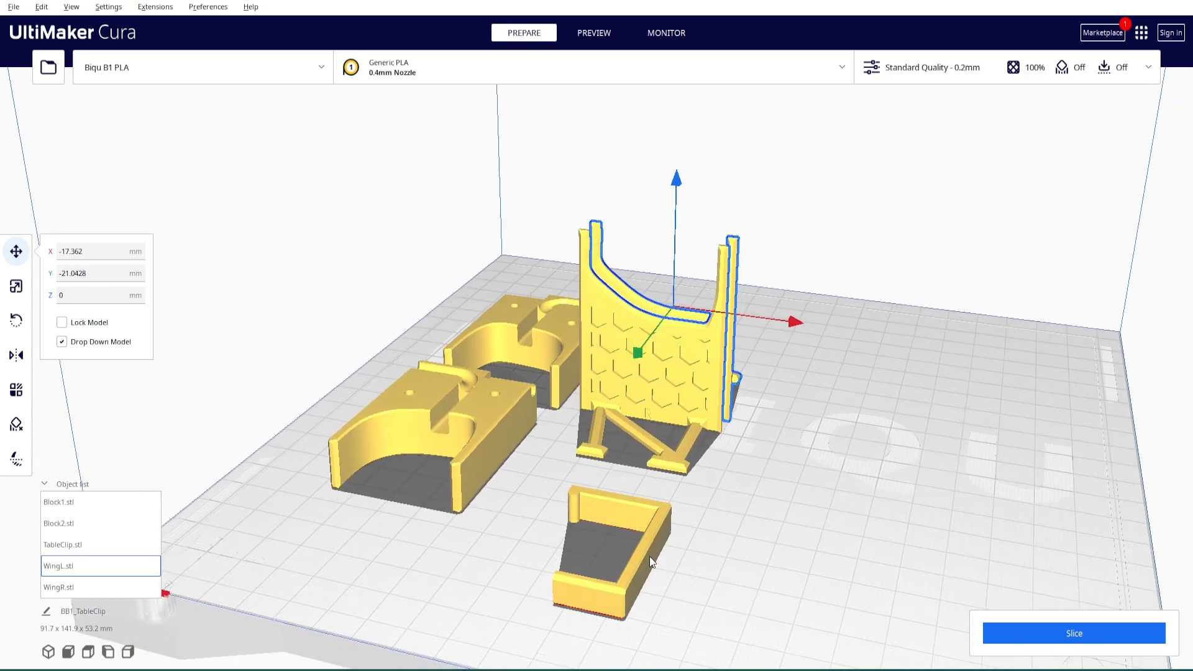
drag(650, 557, 613, 516)
Examine Block1 and Block2 from above, from below and at their slotted ends to check how they lie on the build plate
right_drag(613, 516, 767, 500)
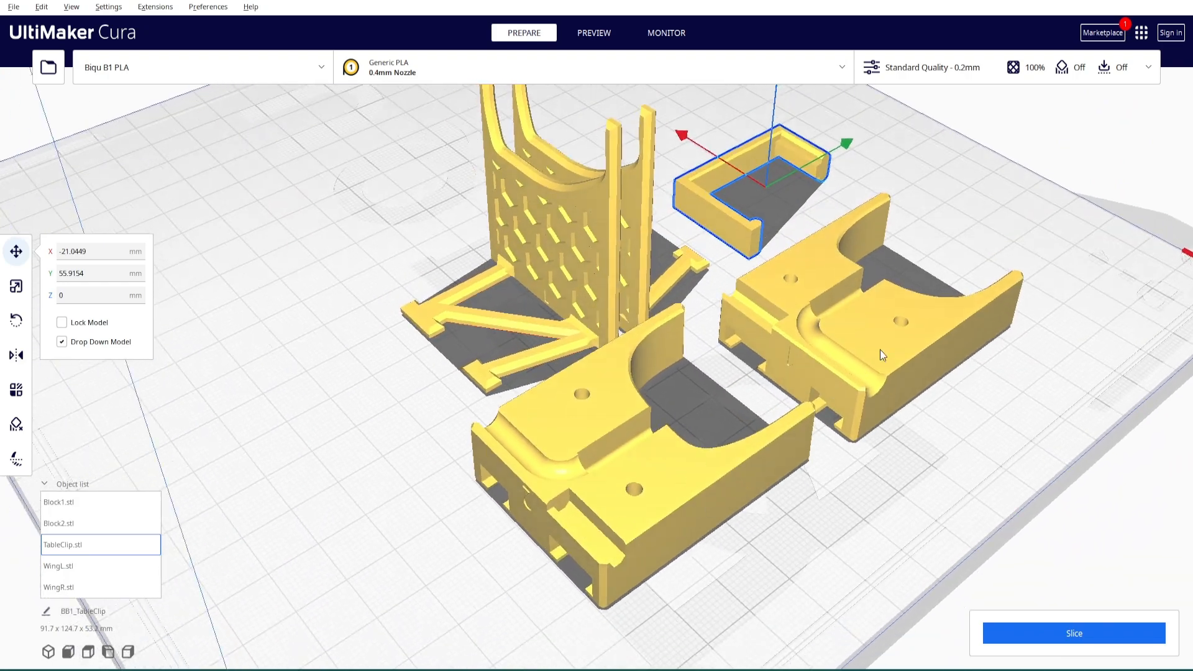
right_drag(787, 598, 756, 513)
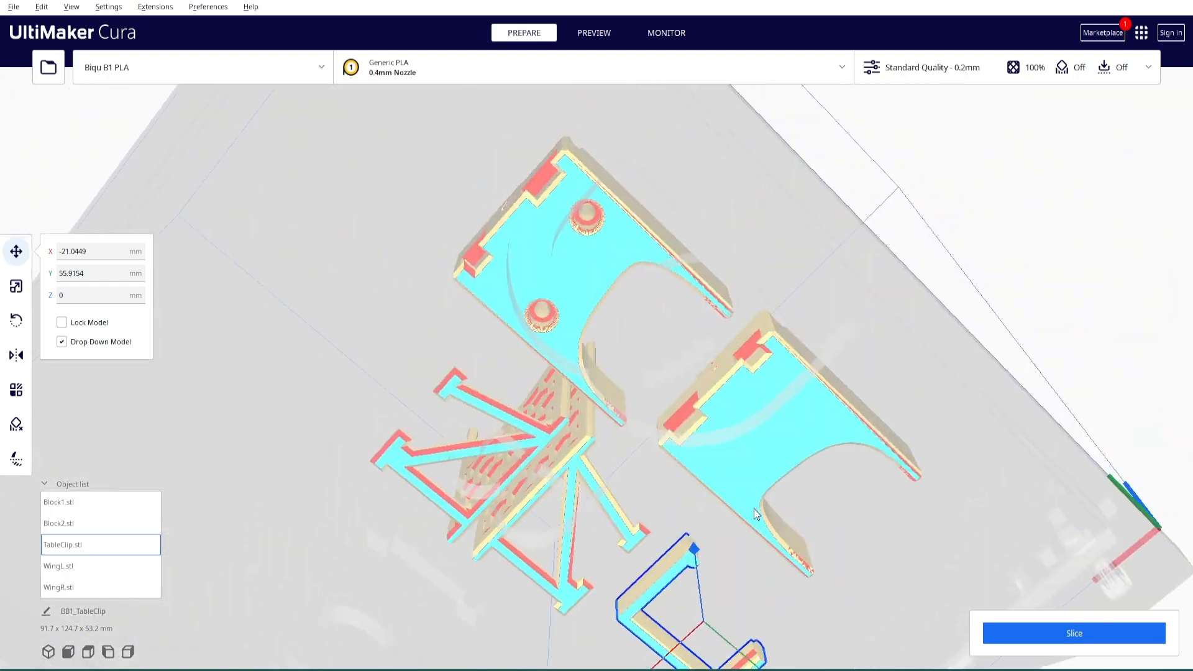
right_drag(801, 348, 576, 414)
scroll(575, 414, up, 5)
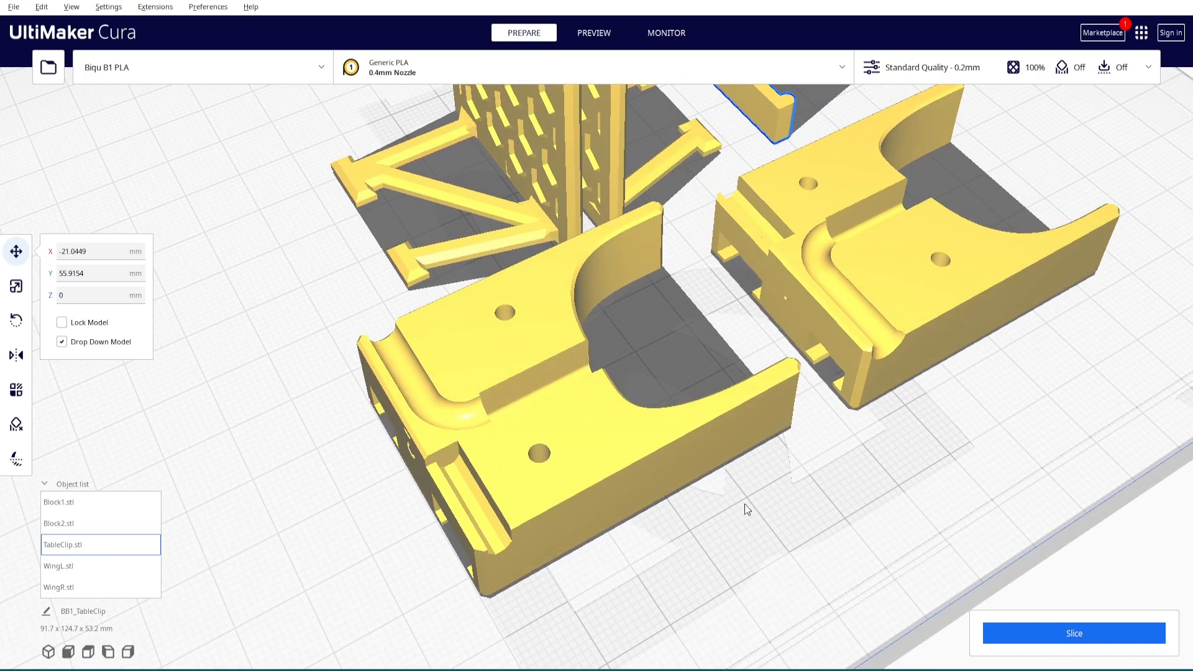
right_drag(745, 505, 498, 431)
scroll(490, 371, up, 3)
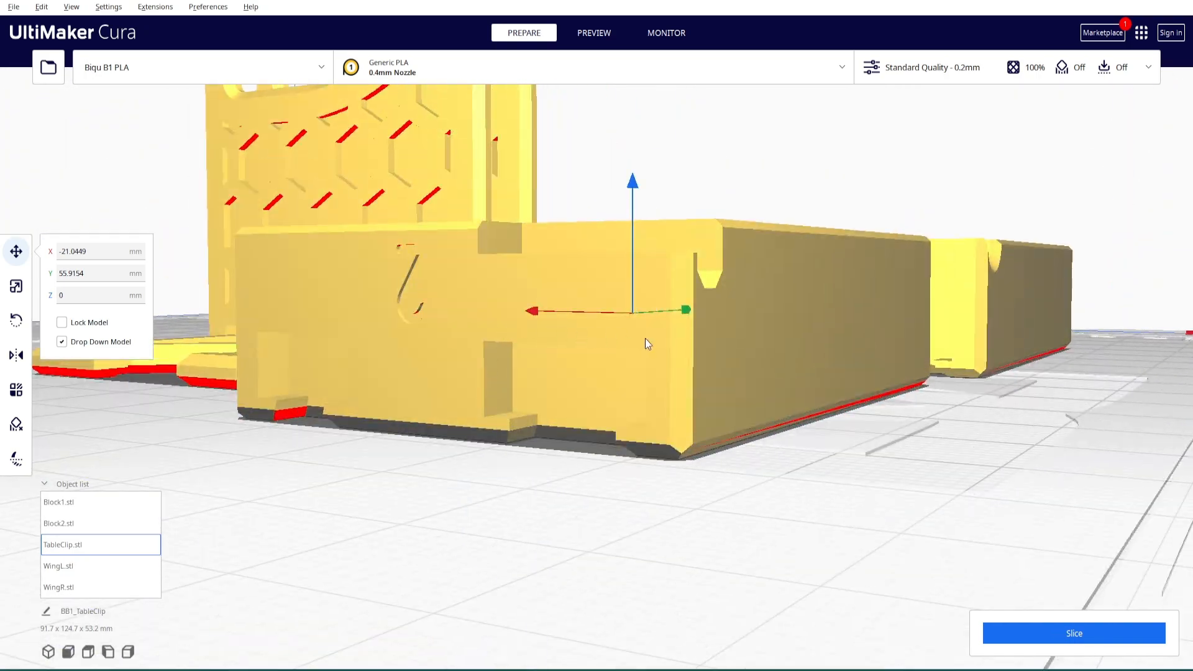
right_drag(310, 335, 628, 454)
right_drag(870, 465, 915, 476)
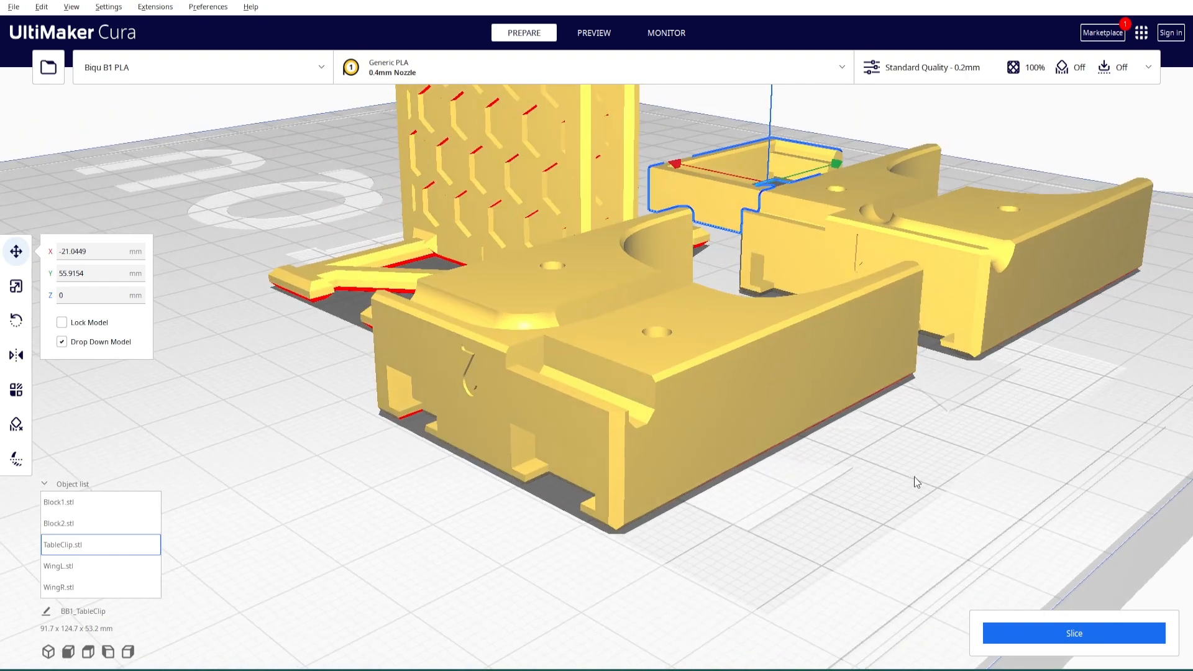
right_drag(1050, 368, 837, 437)
scroll(759, 452, up, 3)
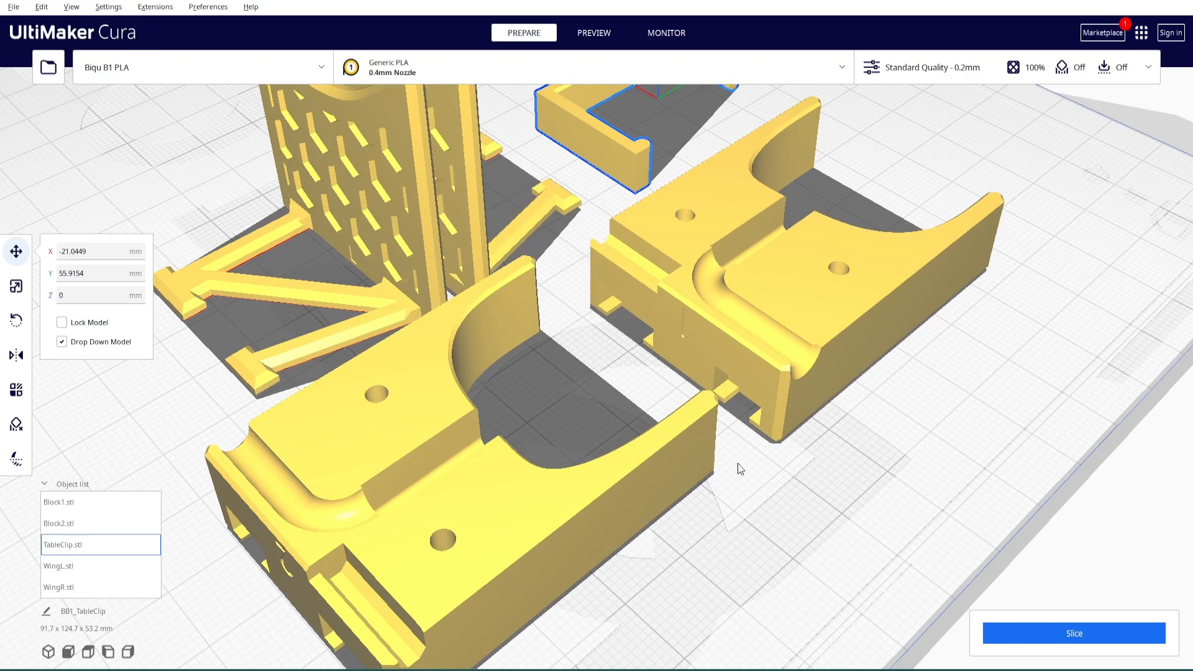
right_drag(734, 467, 687, 378)
right_drag(836, 489, 752, 517)
scroll(310, 357, up, 3)
Examine the standing wings and TableClip from several sides, clear the selection, and look over the whole plate layout
middle_drag(311, 356, 644, 393)
right_drag(643, 393, 745, 462)
right_drag(630, 354, 539, 392)
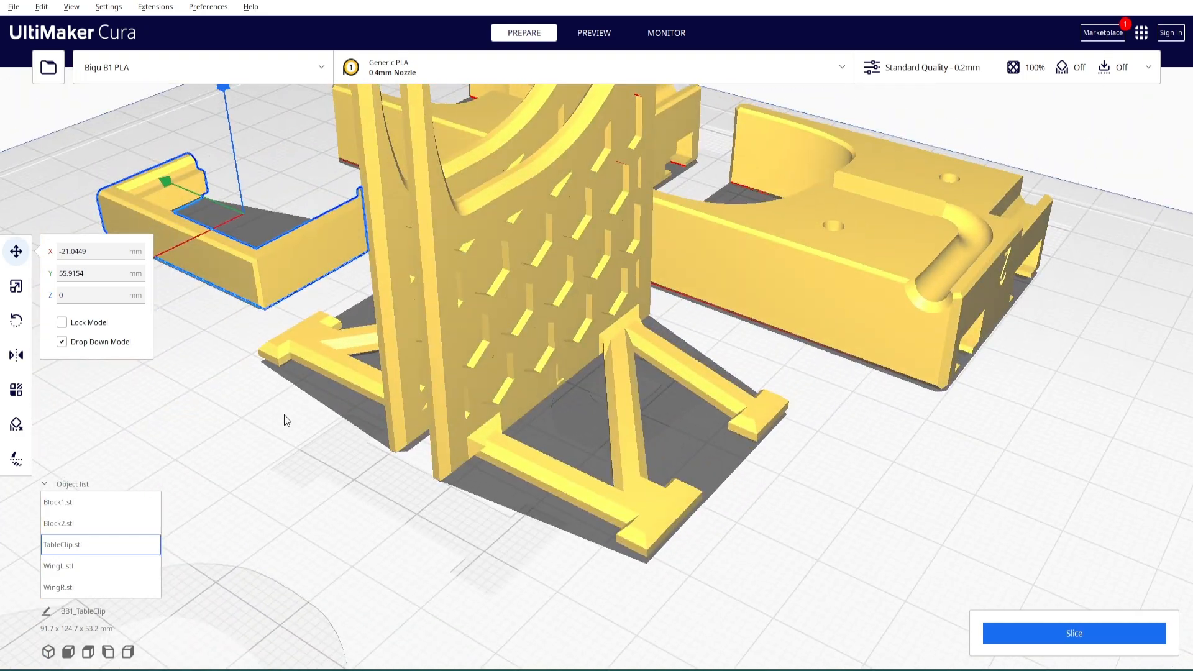
right_drag(287, 421, 593, 503)
right_drag(658, 449, 508, 438)
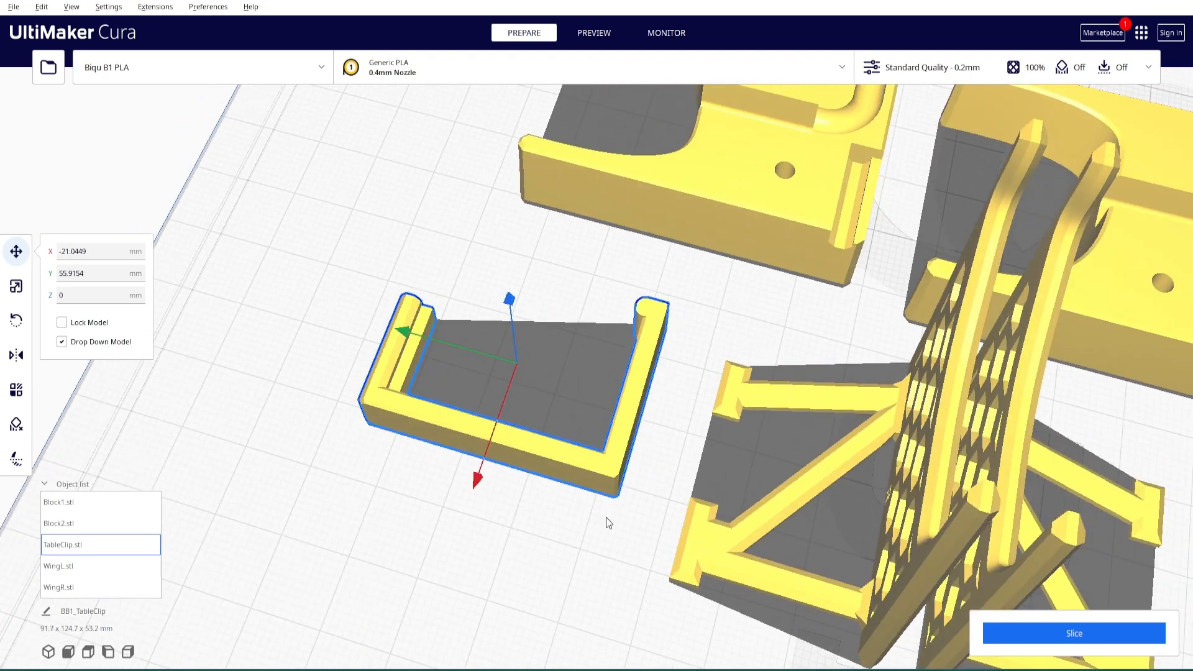
right_drag(606, 517, 521, 293)
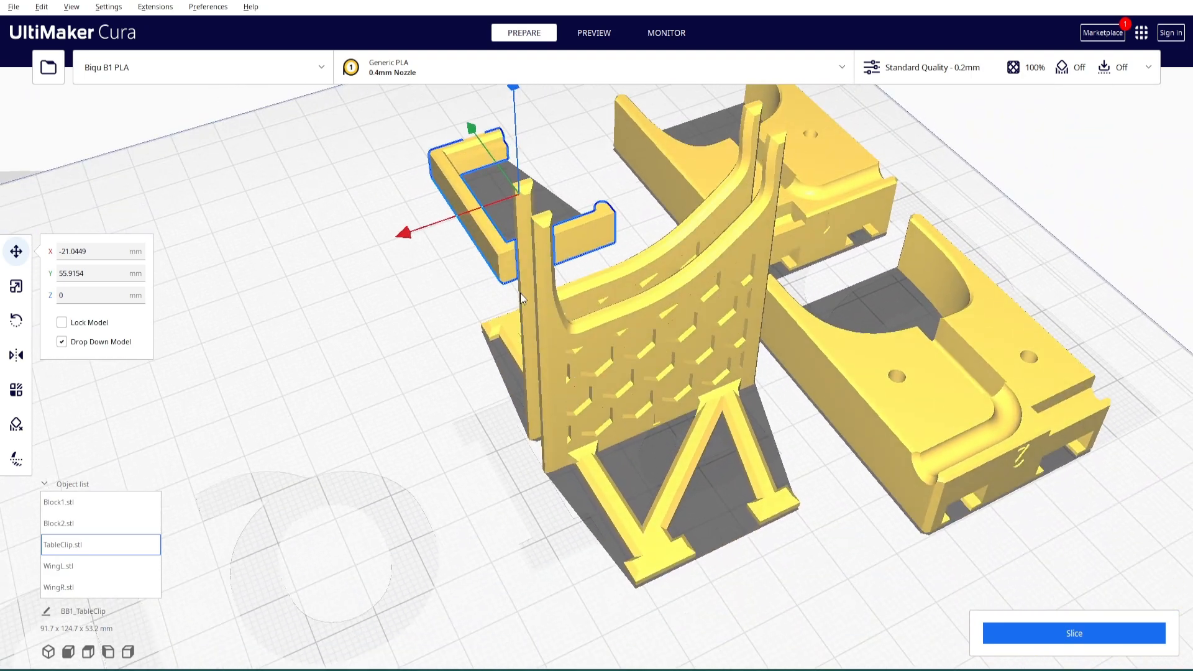
right_drag(980, 344, 684, 334)
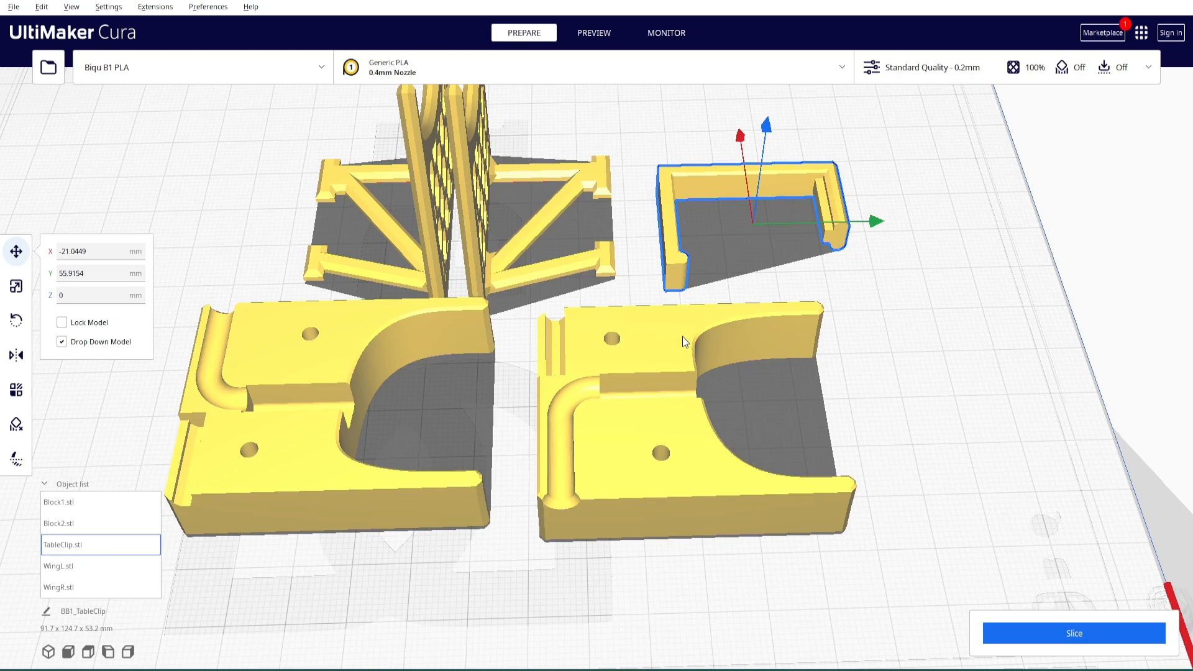
scroll(622, 336, up, 3)
right_drag(572, 334, 401, 335)
right_click(684, 322)
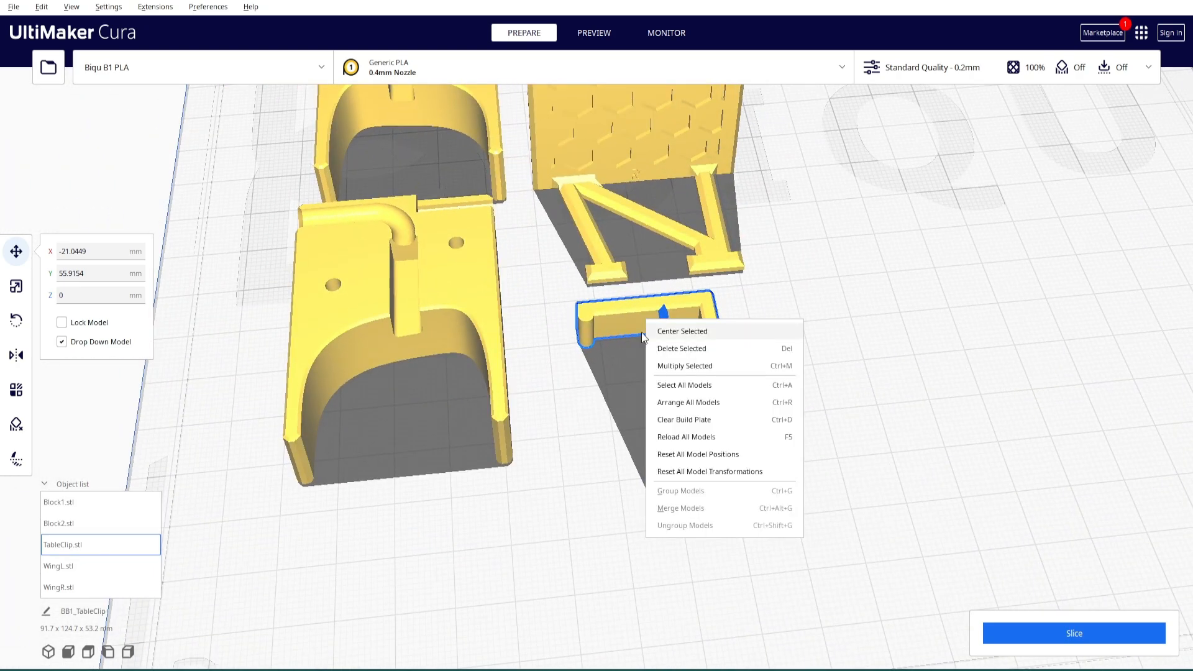
click(826, 392)
right_drag(825, 392, 723, 348)
middle_drag(722, 348, 695, 506)
scroll(696, 506, down, 3)
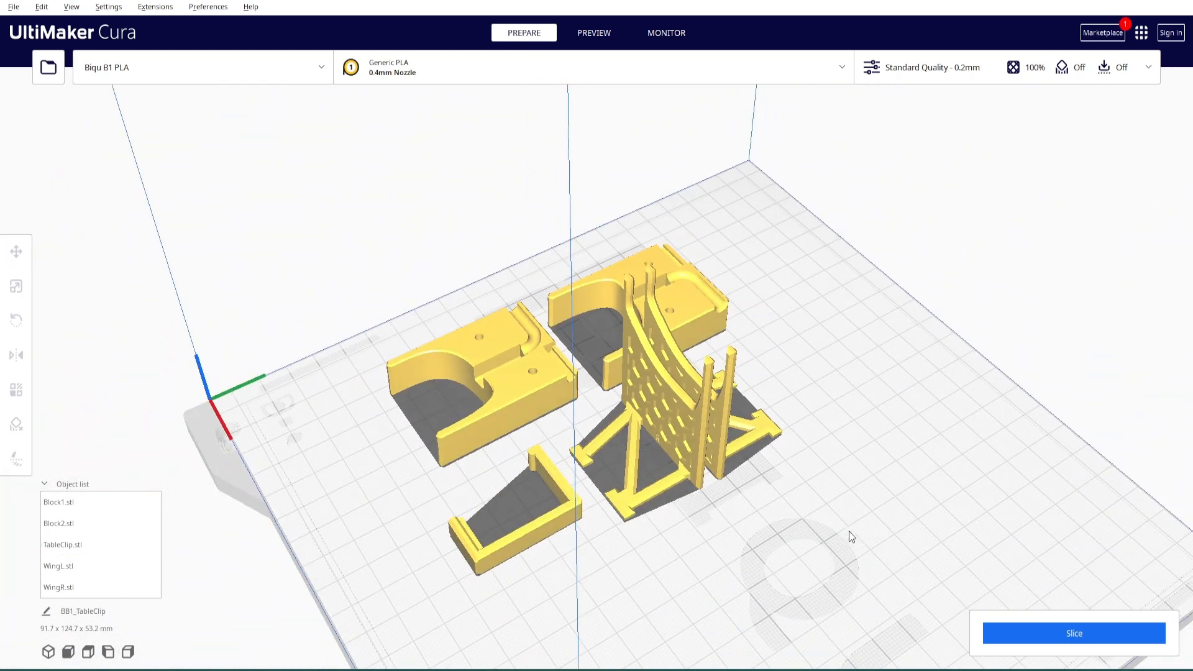
mouse_move(848, 529)
right_down()
mouse_move(845, 490)
mouse_move(834, 524)
mouse_move(854, 517)
right_up()
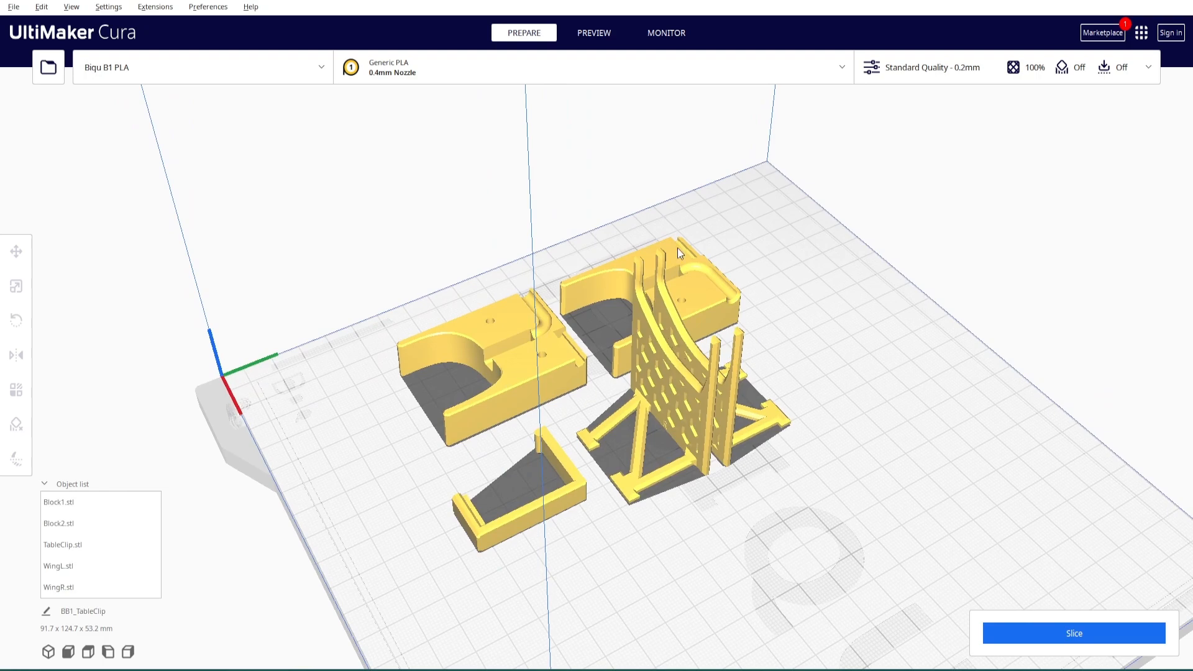
Shift Block1 away from the wings and place Block2 behind it at about X -81.6 mm, Y 13.6 mm
right_drag(916, 401, 549, 362)
click(535, 334)
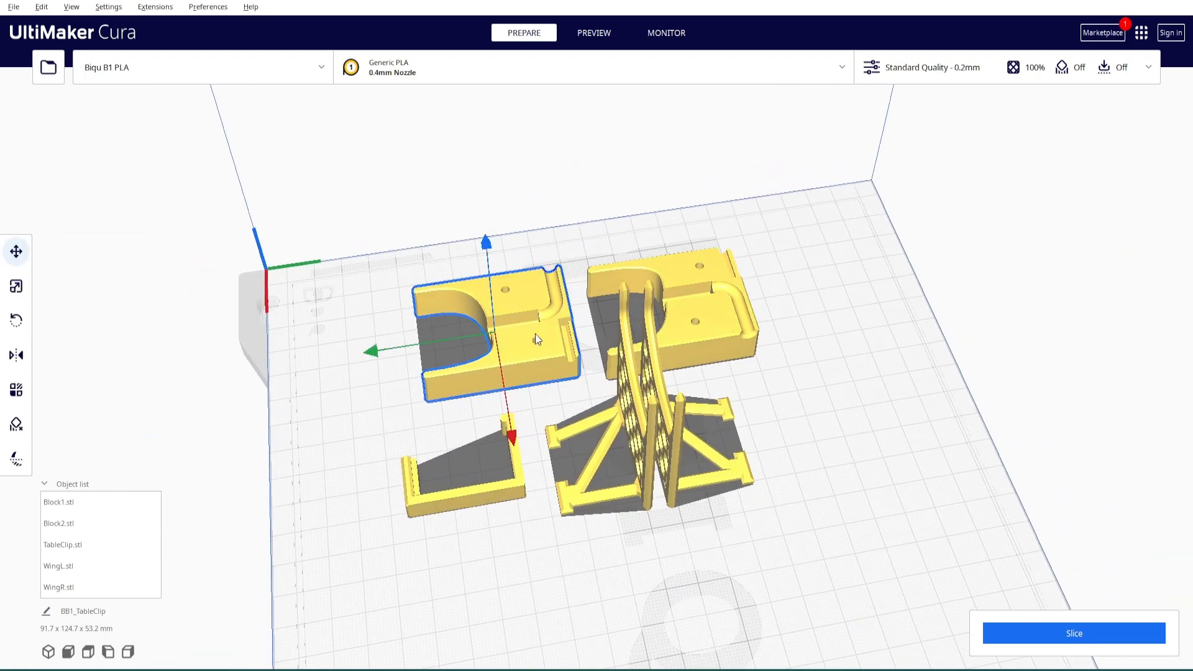
drag(532, 343, 439, 341)
click(716, 312)
drag(711, 329, 604, 311)
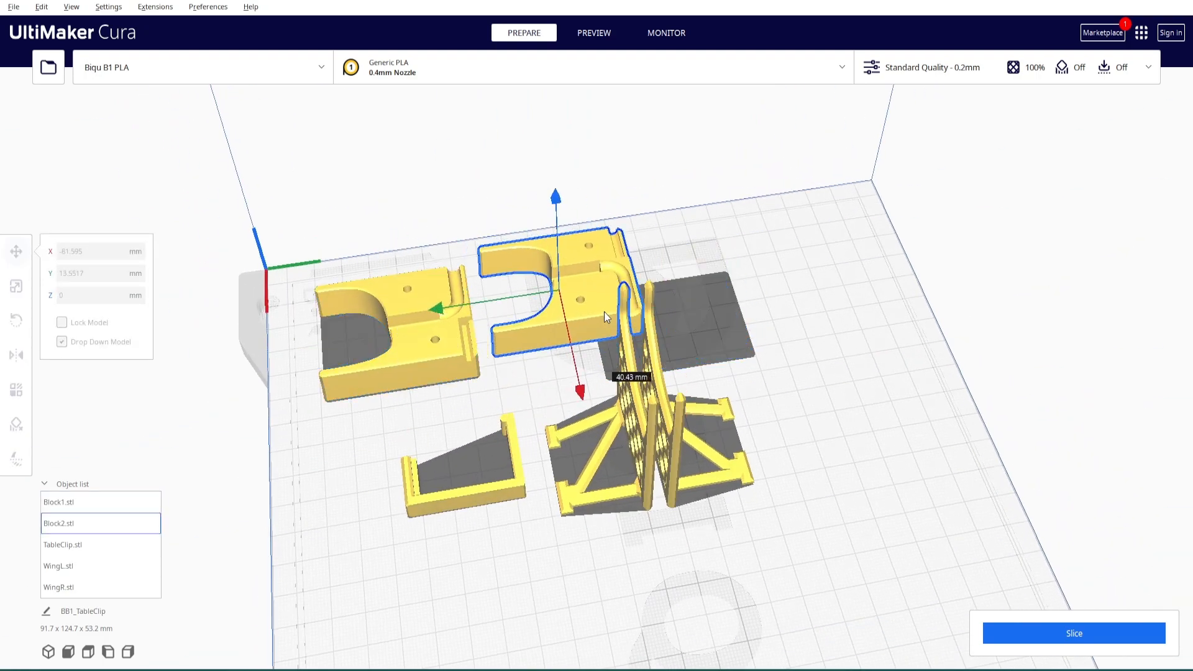
Check the two wings and TableClip one by one and inspect their placement beside the blocks
click(671, 457)
click(629, 472)
click(497, 495)
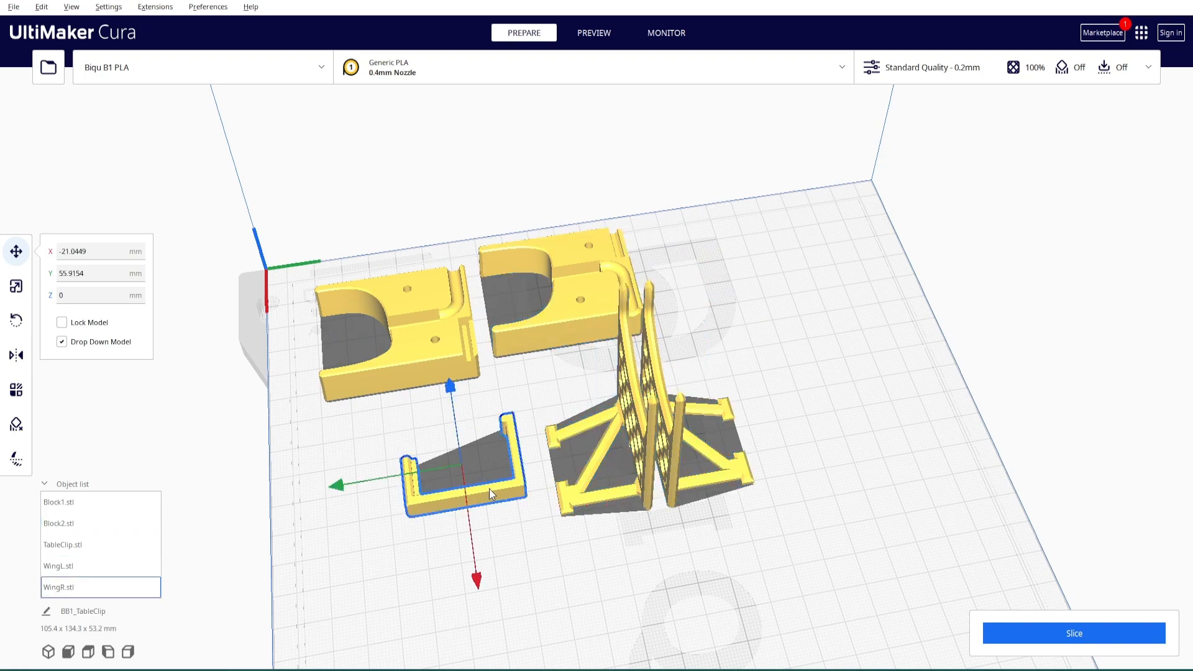
right_drag(466, 494, 548, 460)
scroll(498, 491, up, 3)
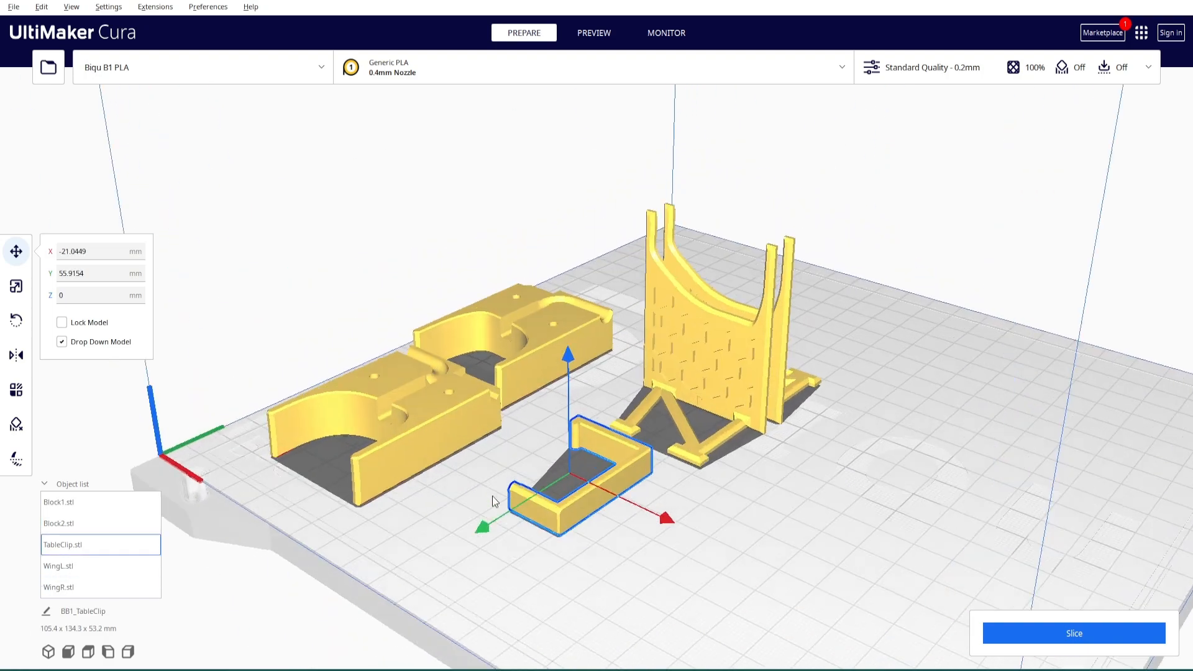
middle_drag(515, 463, 511, 455)
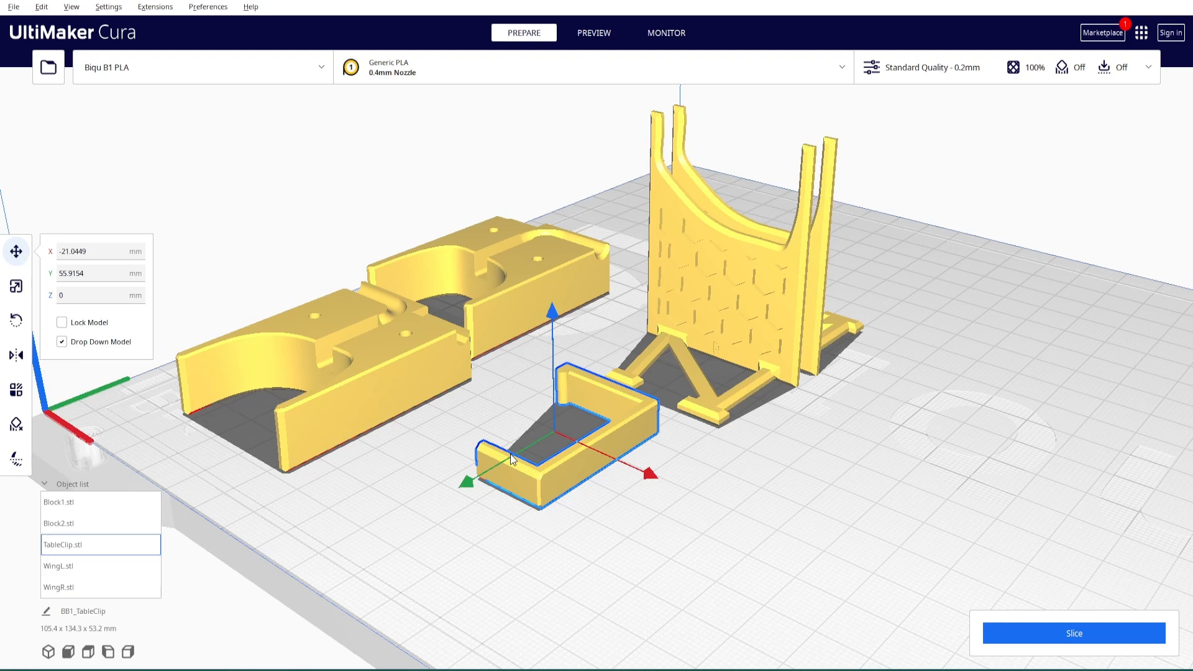
right_drag(511, 459, 505, 465)
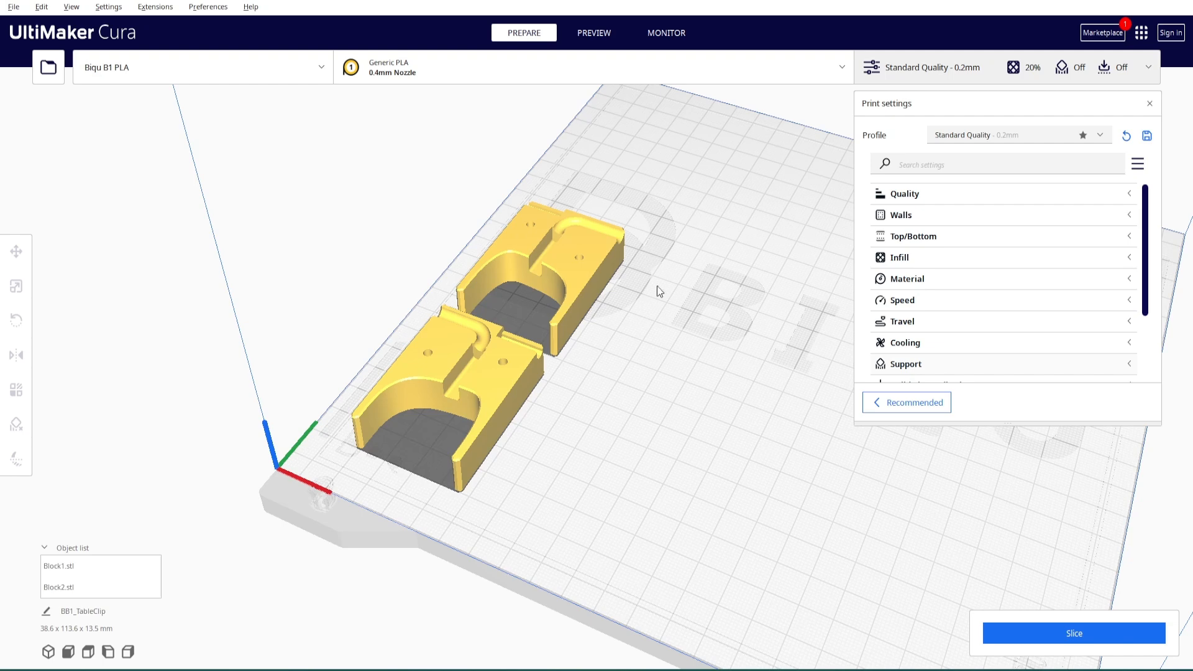
Review the Quality settings for layer height and line width, and the Infill settings for density and pattern
click(1122, 196)
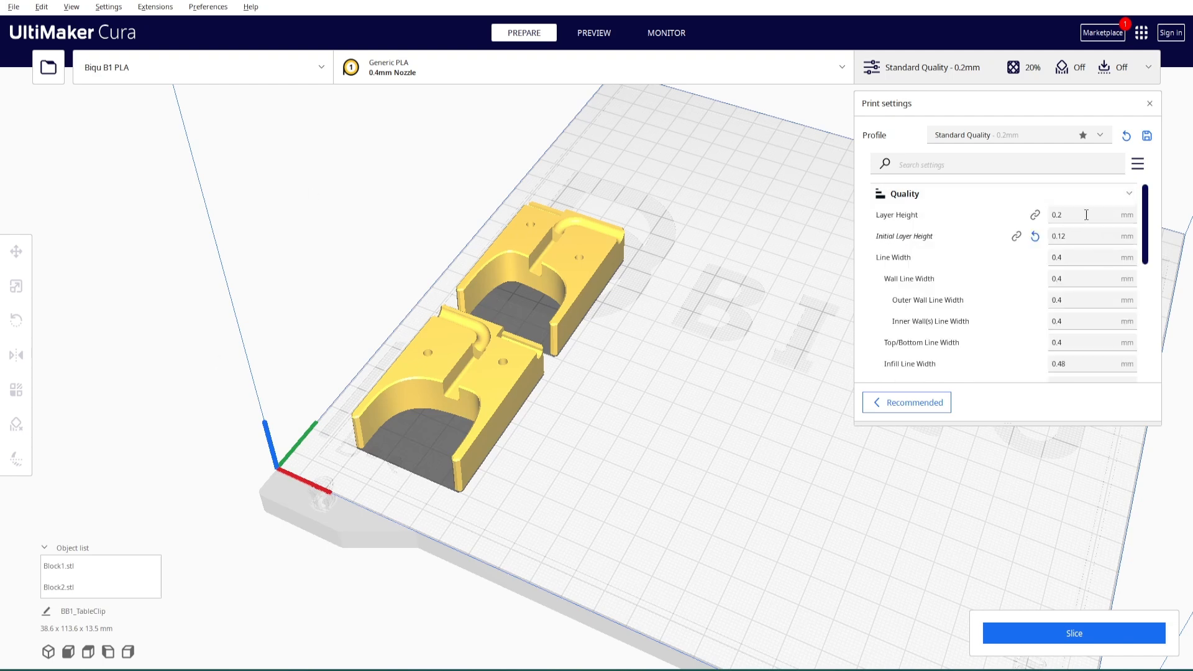
mouse_move(1081, 257)
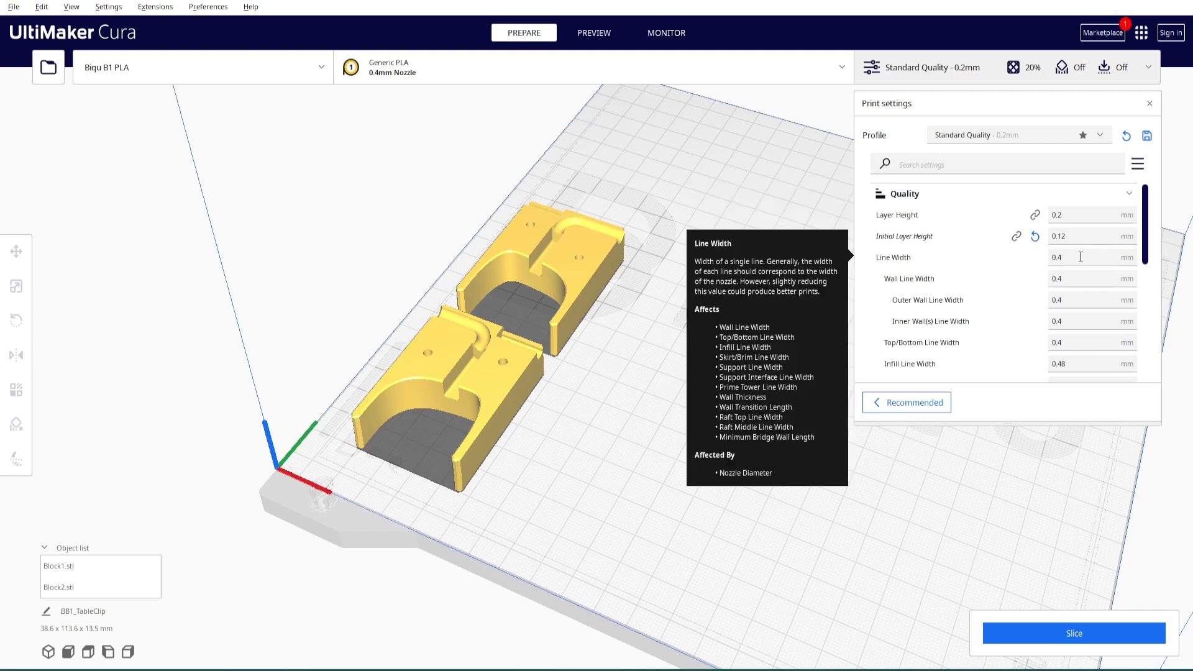
click(1128, 194)
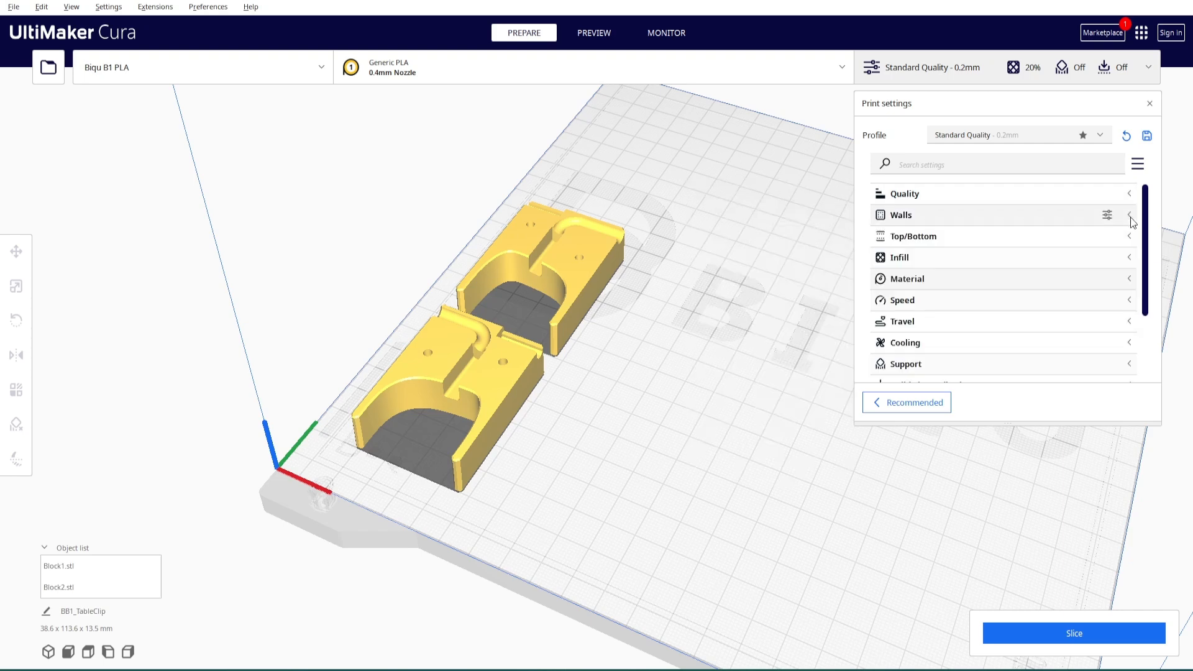
click(1137, 262)
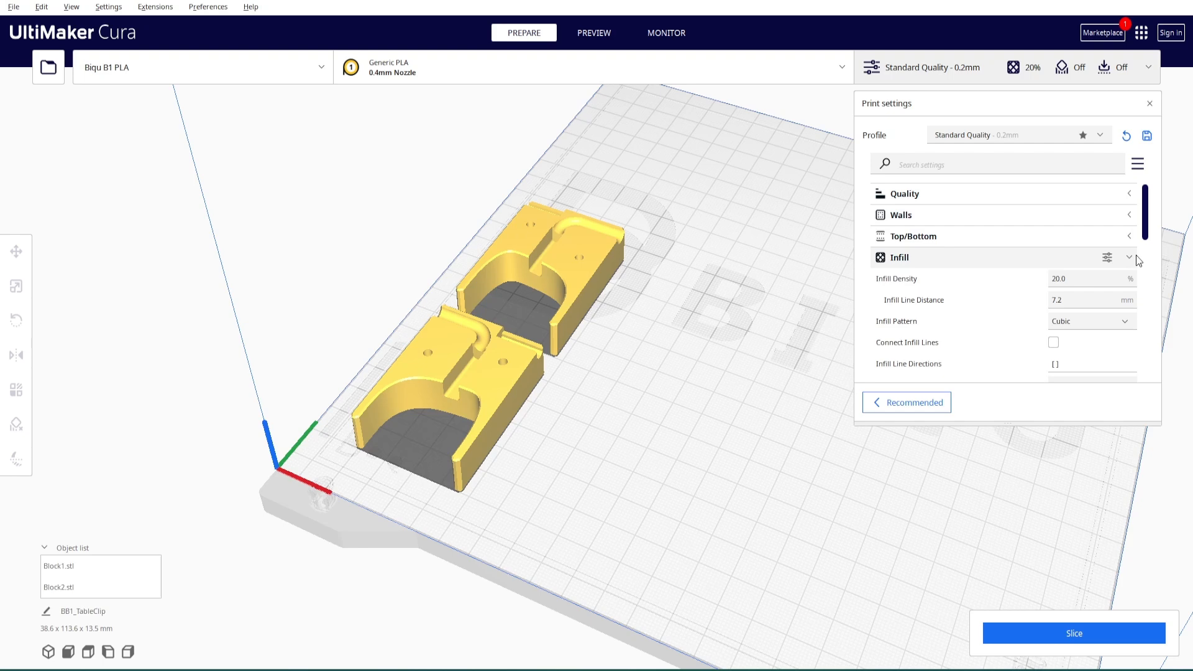
click(1130, 258)
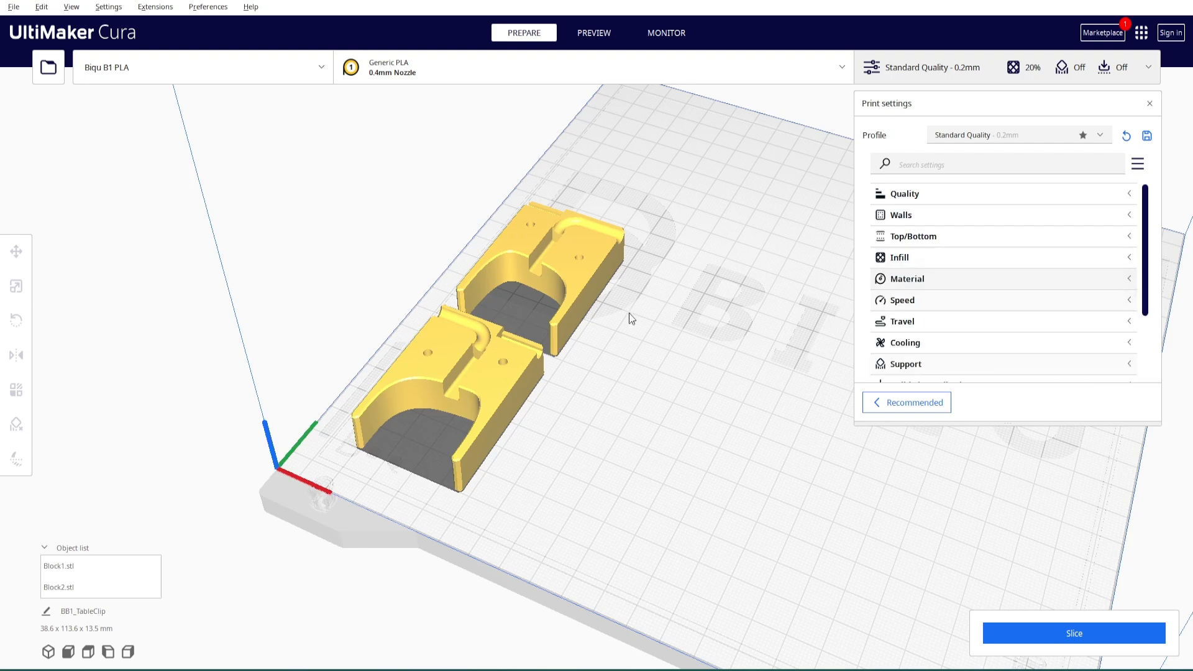
Review the Speed and Cooling print settings
scroll(1119, 277, down, 1)
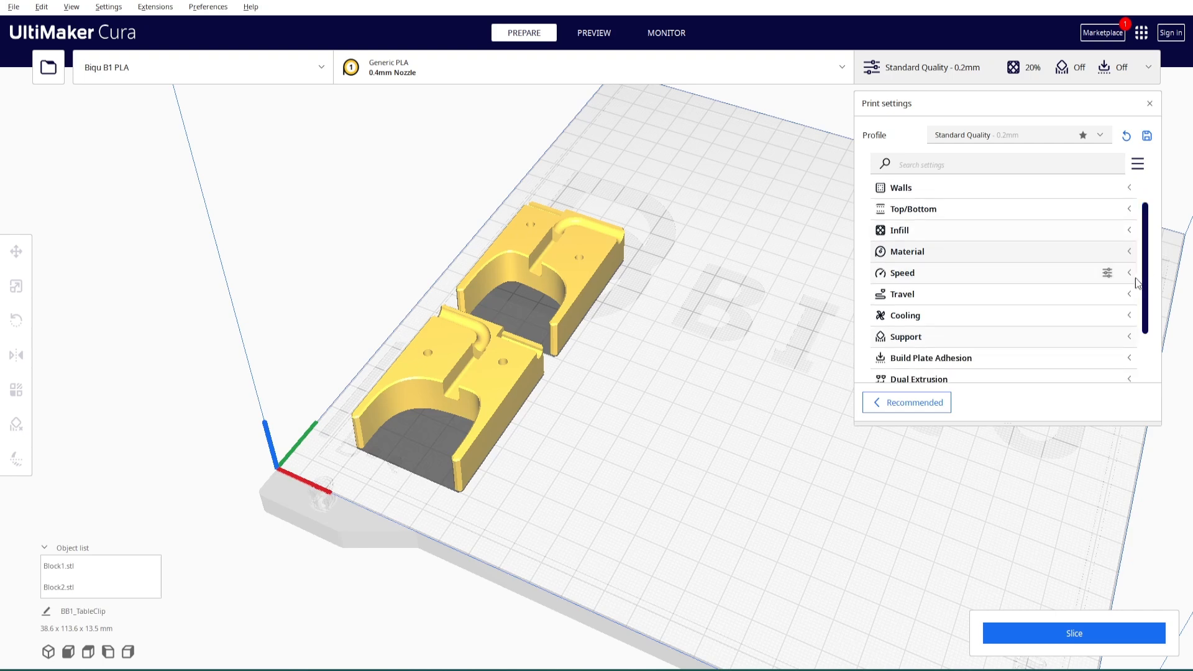
click(1132, 274)
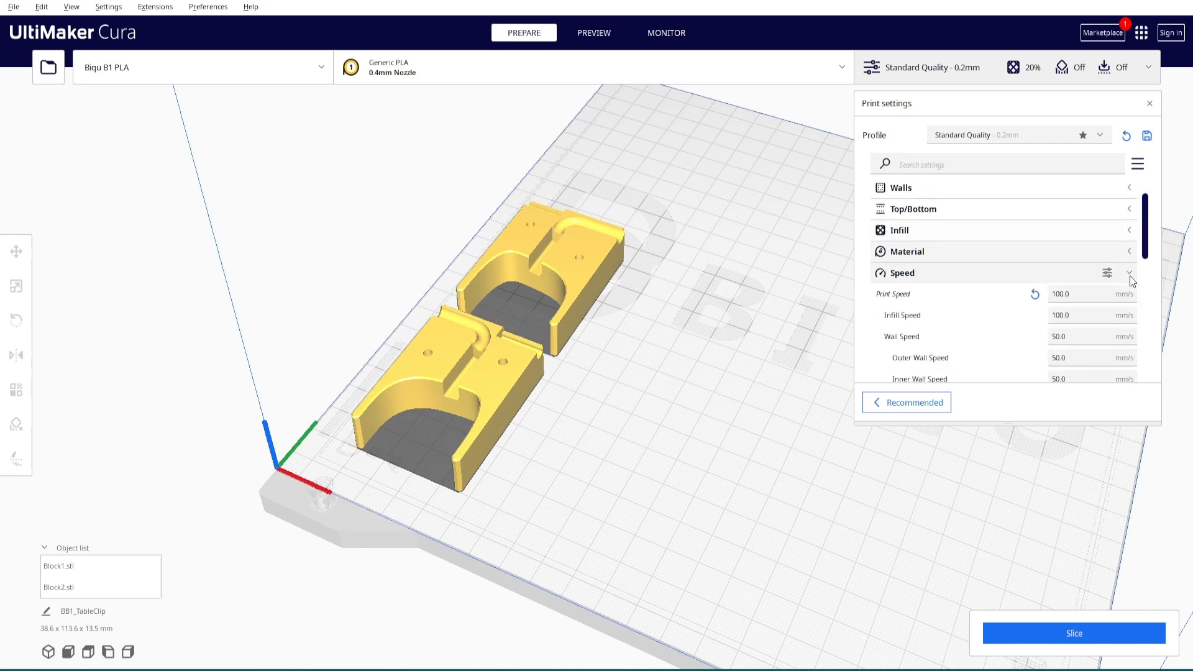
click(1130, 273)
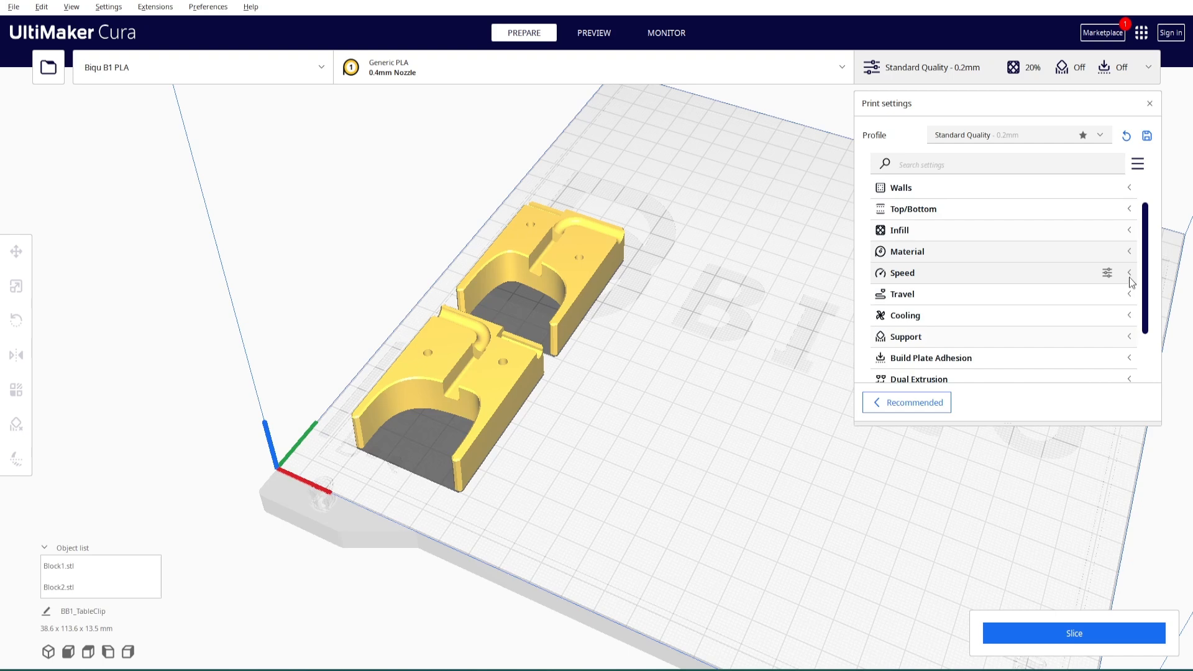
drag(1148, 290, 1146, 318)
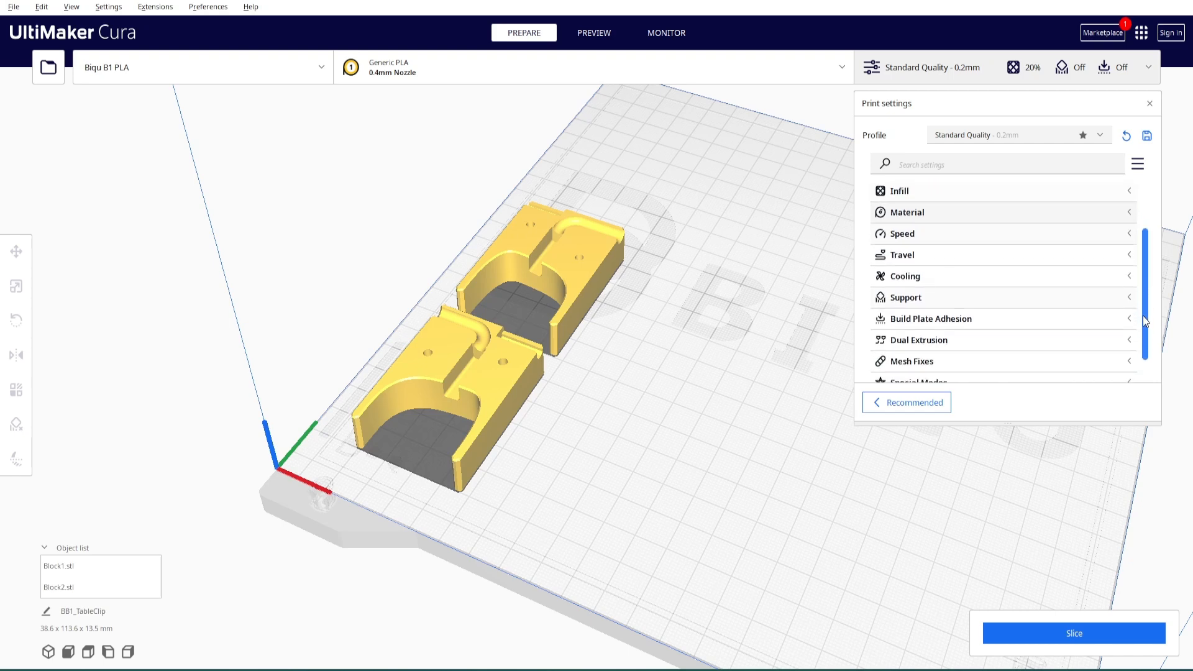
scroll(1144, 316, down, 1)
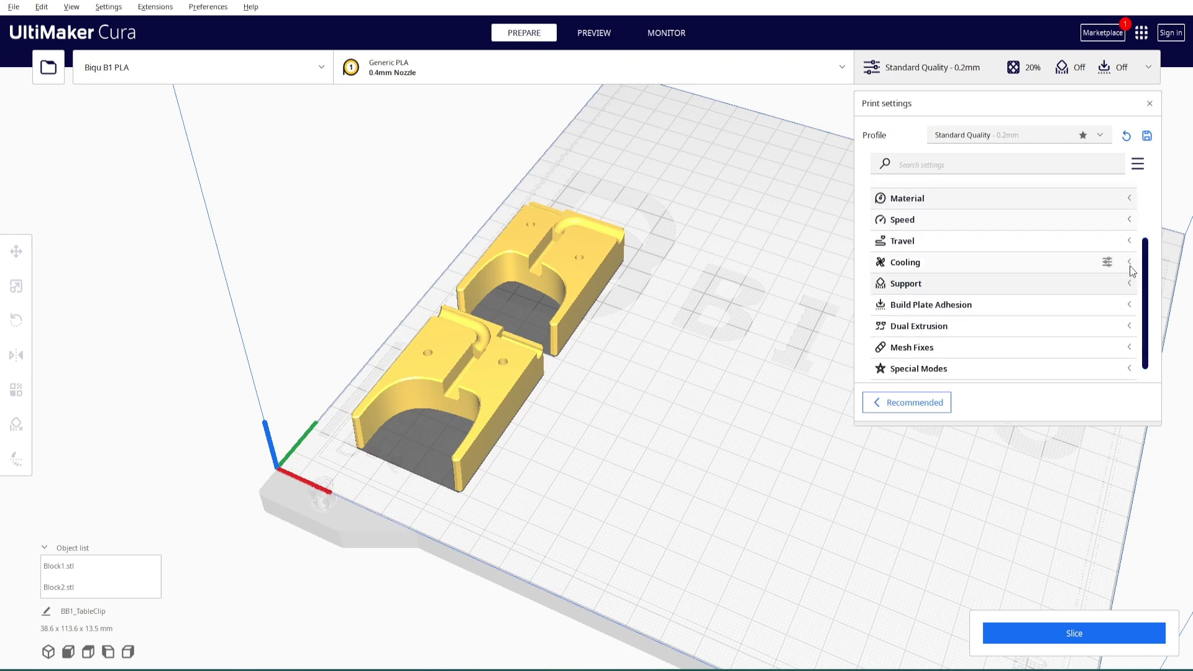
click(1131, 264)
click(1132, 268)
Check the Generate Support option in the Support print settings
drag(1146, 279, 1145, 297)
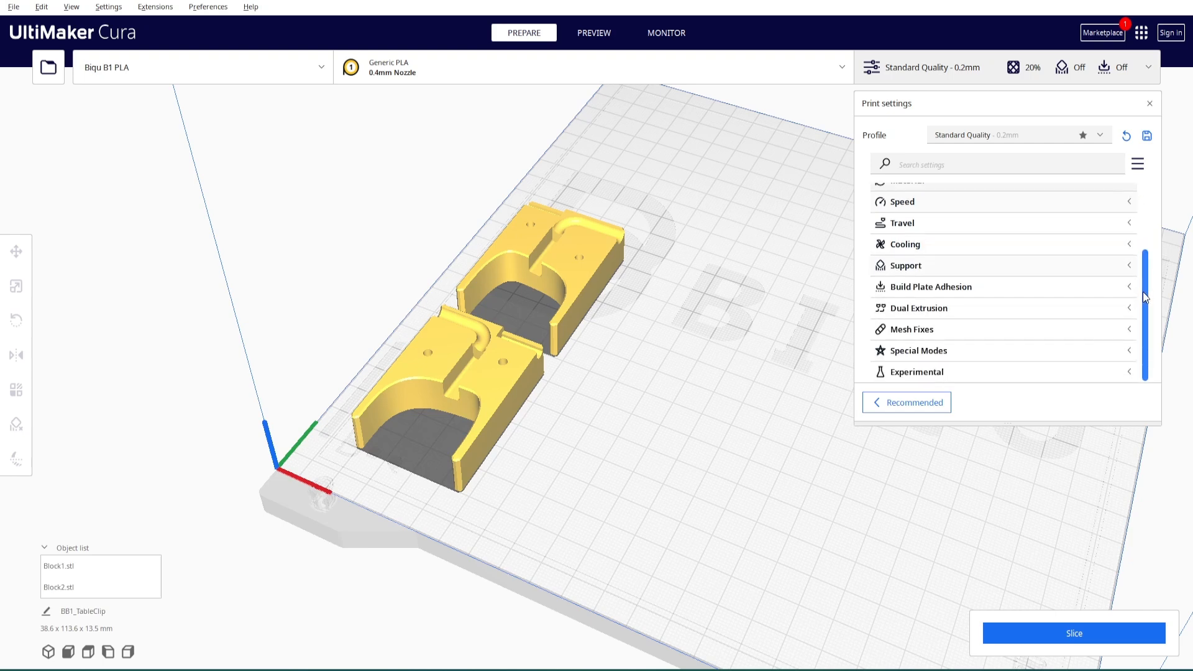
click(1130, 266)
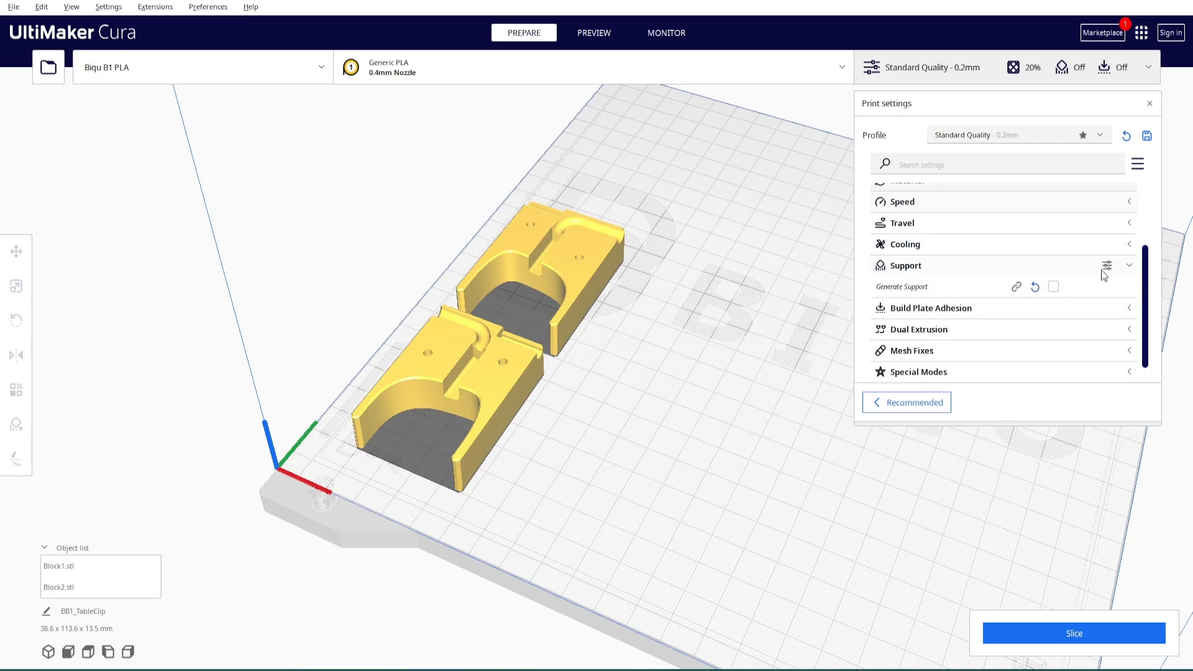
click(1128, 268)
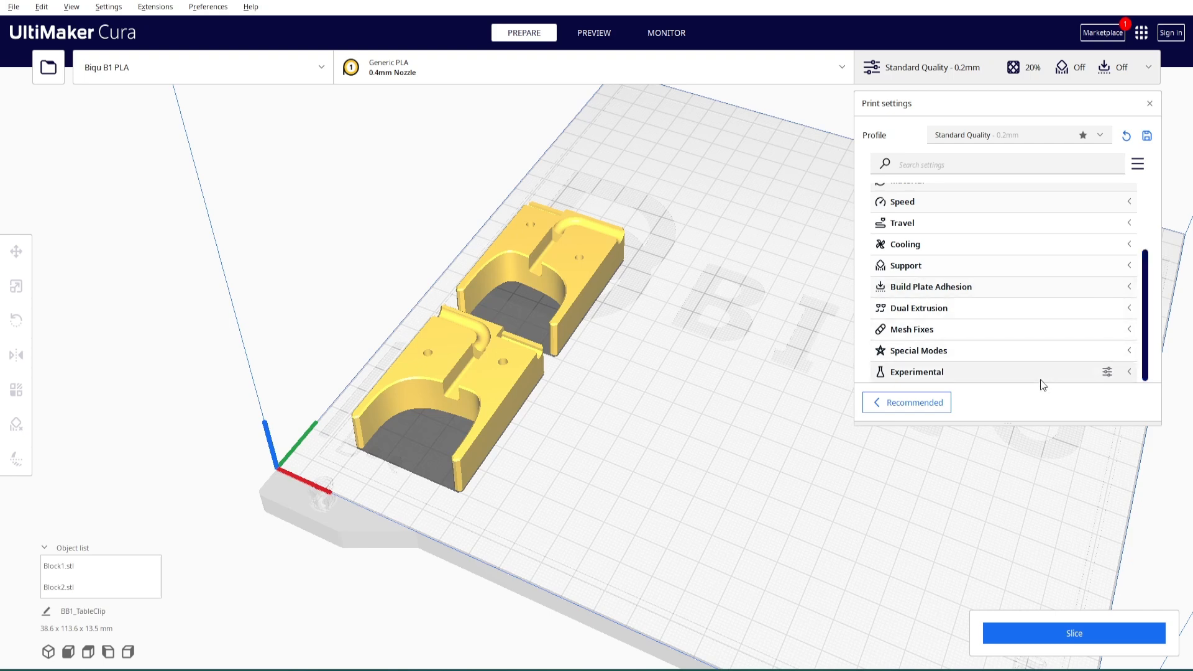
Review the Walls print settings, including wall thickness, line count and wall ordering
scroll(1038, 373, up, 5)
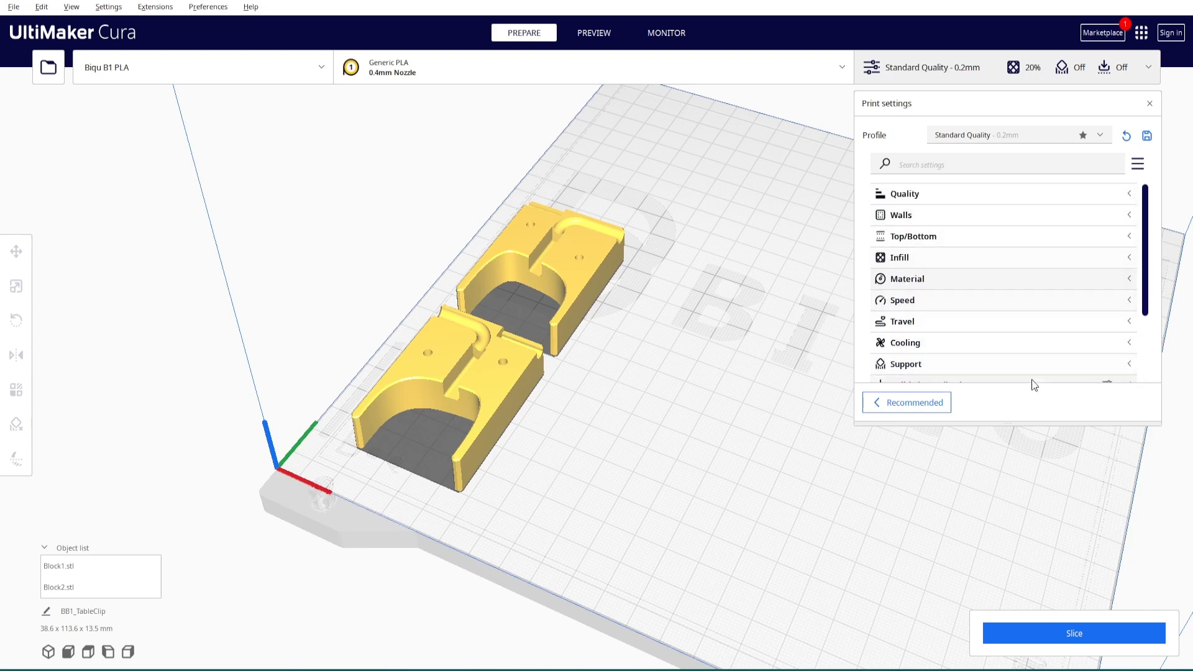
click(1079, 225)
scroll(1148, 254, down, 3)
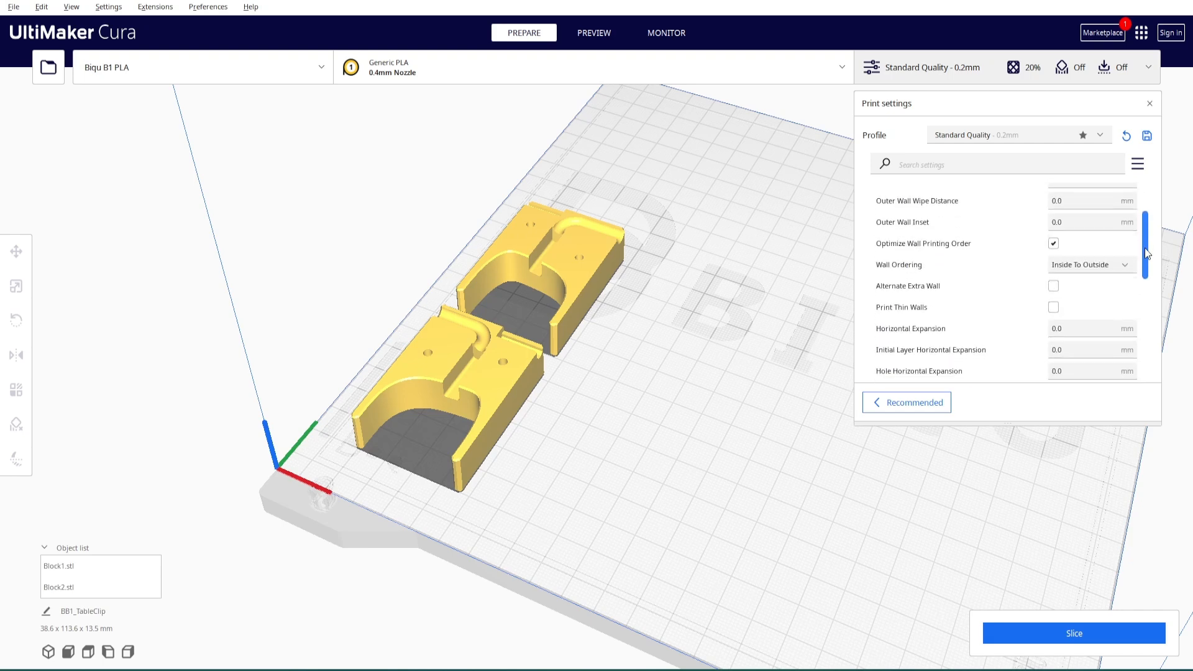
scroll(1147, 253, down, 2)
scroll(1137, 236, up, 5)
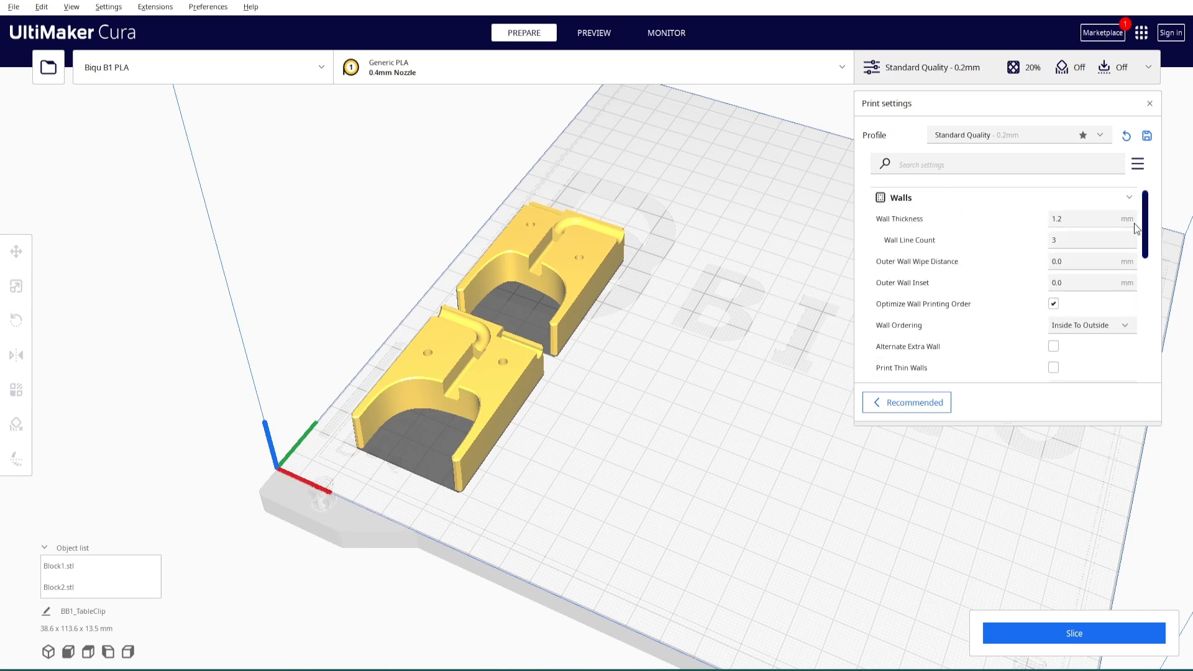
click(1107, 198)
scroll(994, 261, up, 1)
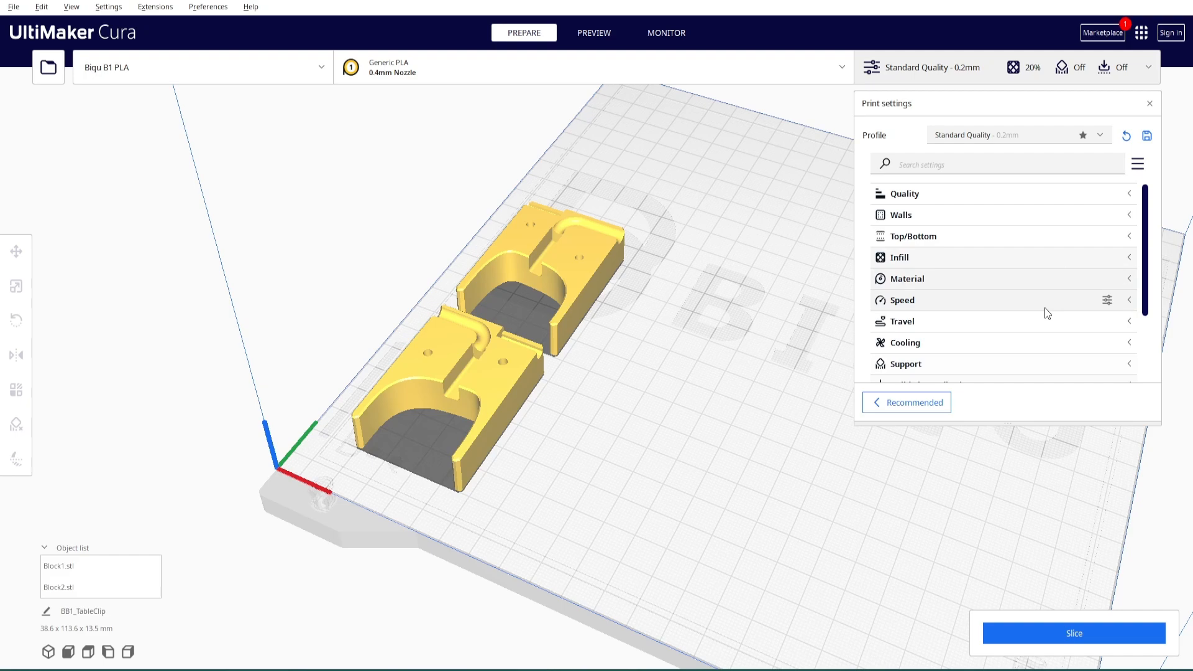
Slice the two blocks with the Standard Quality 0.2 mm profile and close the print settings
mouse_move(738, 510)
right_down()
mouse_move(691, 496)
mouse_move(732, 504)
right_up()
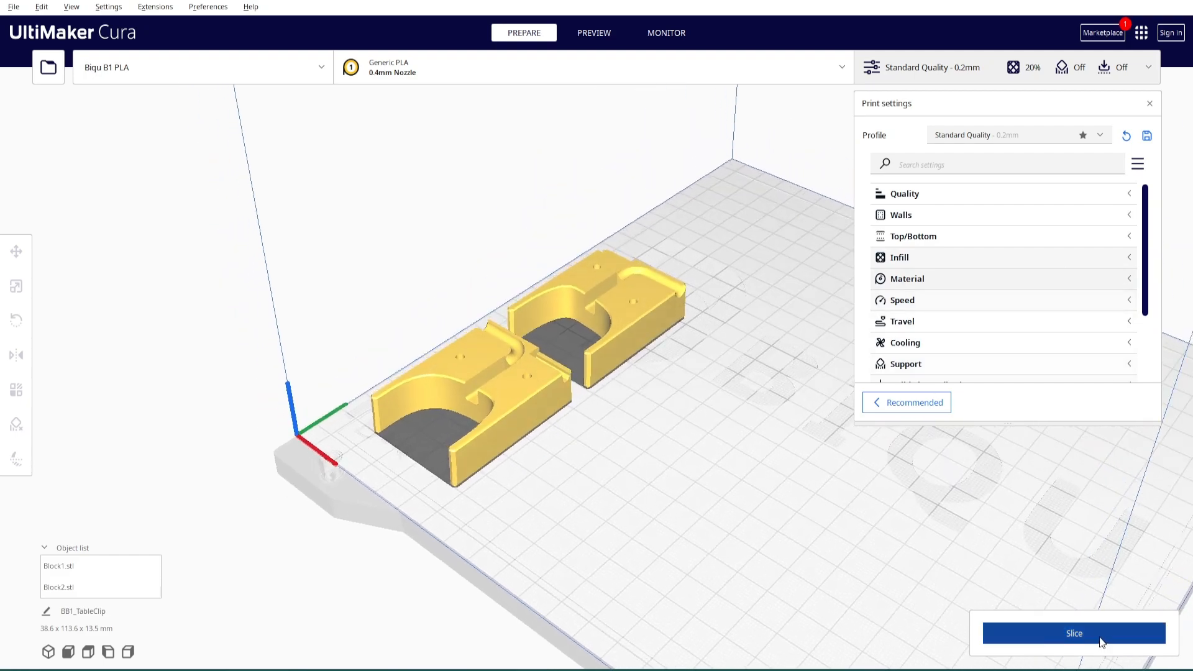
click(1102, 642)
click(1139, 73)
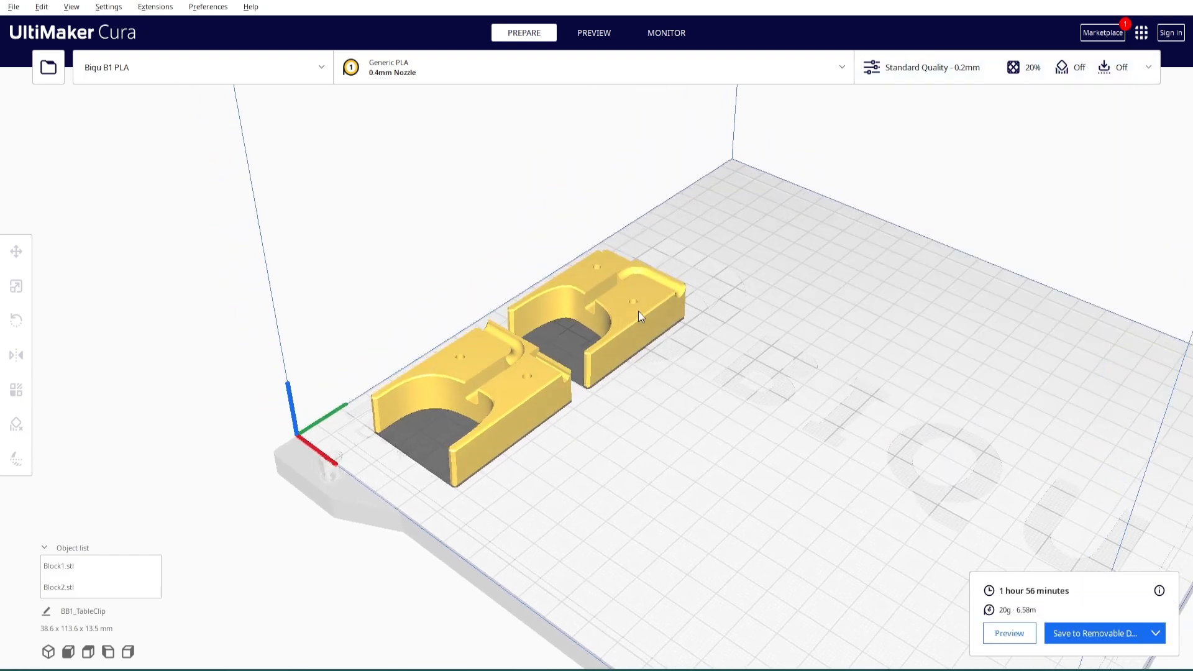
Preview the sliced blocks in layer view, from the lower infill layers up to layer 68, and inspect them from several sides
scroll(764, 450, up, 5)
scroll(844, 511, down, 1)
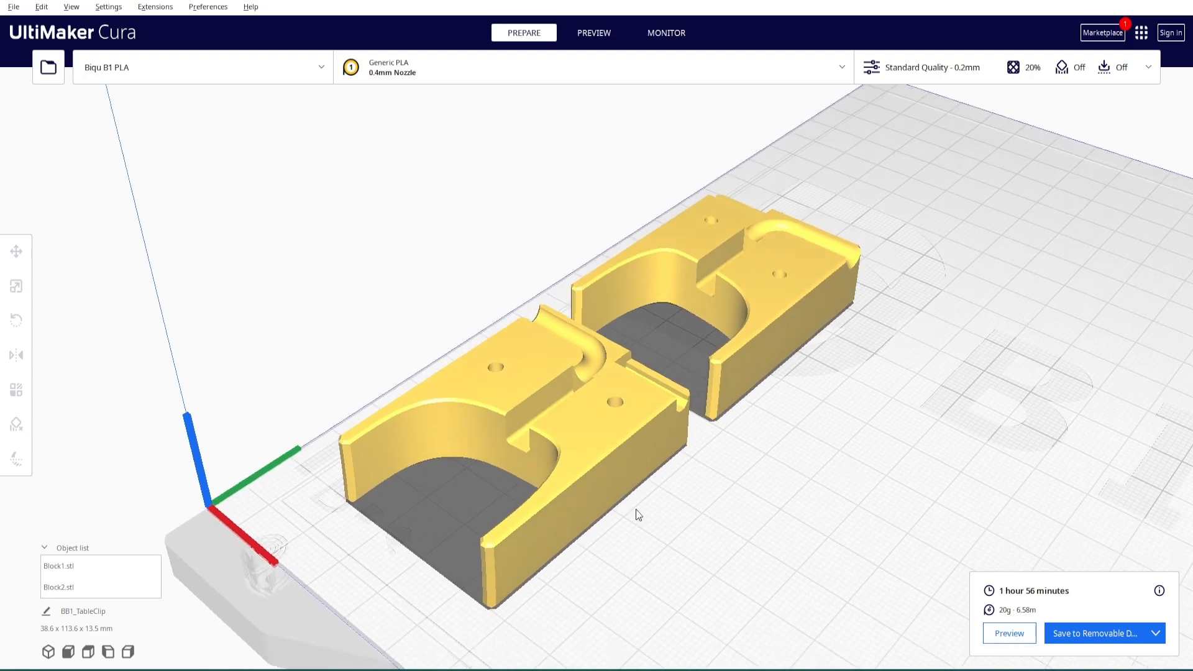
scroll(683, 497, down, 3)
right_drag(703, 508, 760, 521)
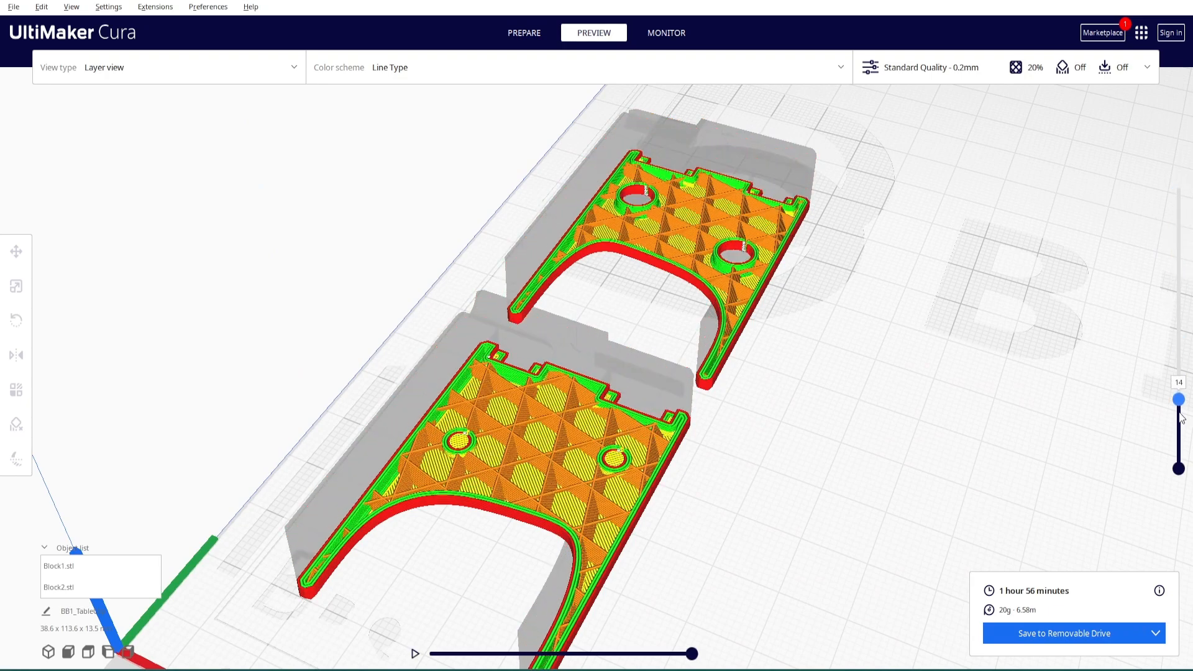
drag(1181, 418, 1183, 239)
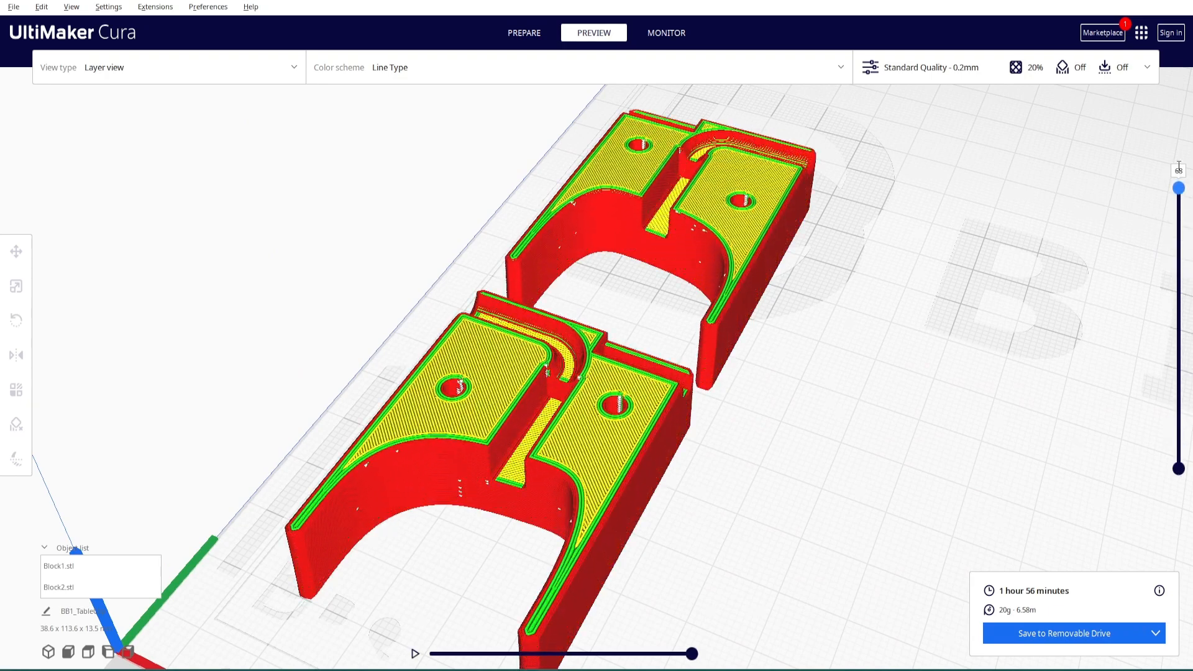
right_drag(933, 404, 846, 527)
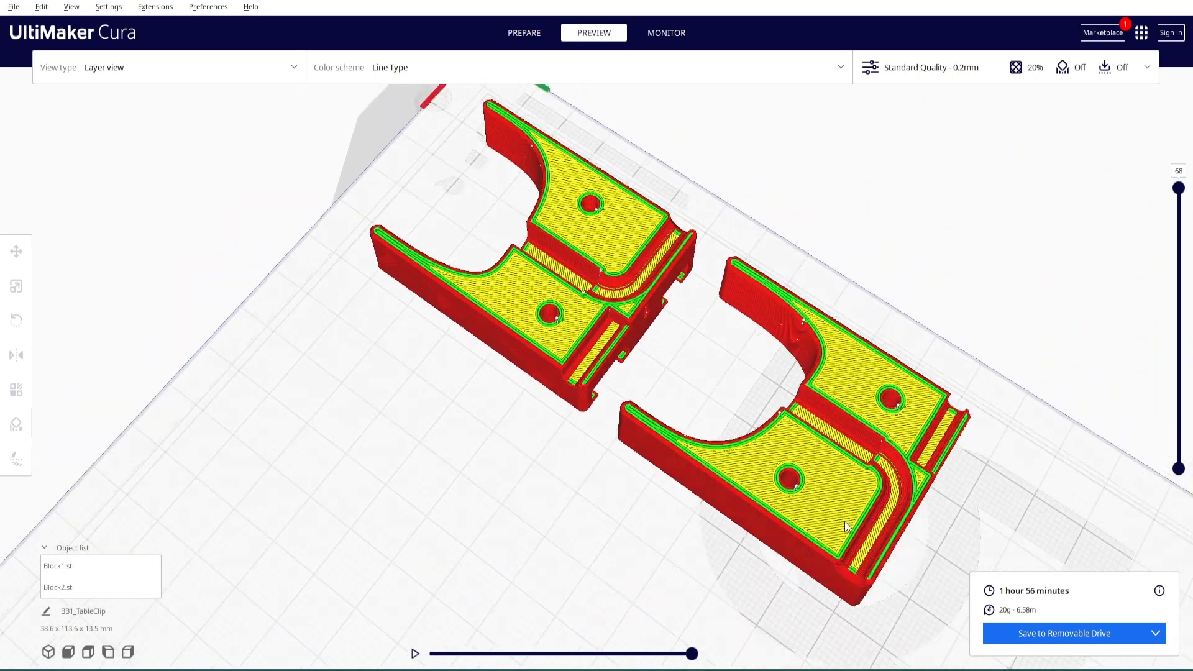
right_drag(598, 522, 776, 508)
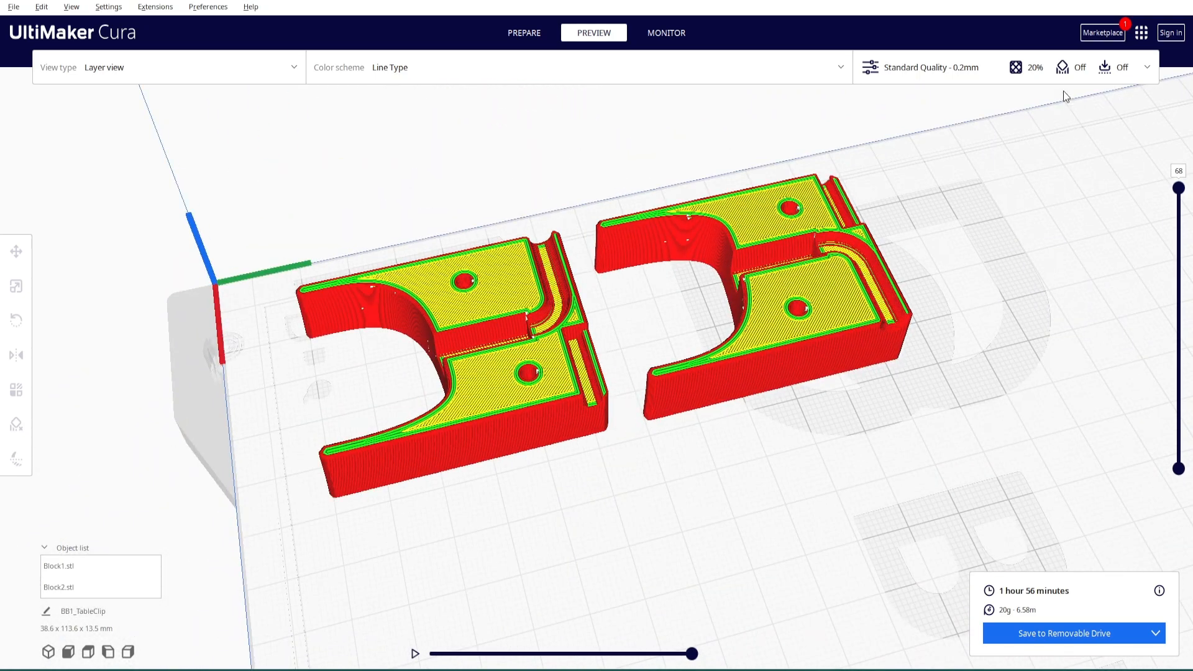
right_drag(882, 341, 431, 514)
scroll(565, 533, down, 5)
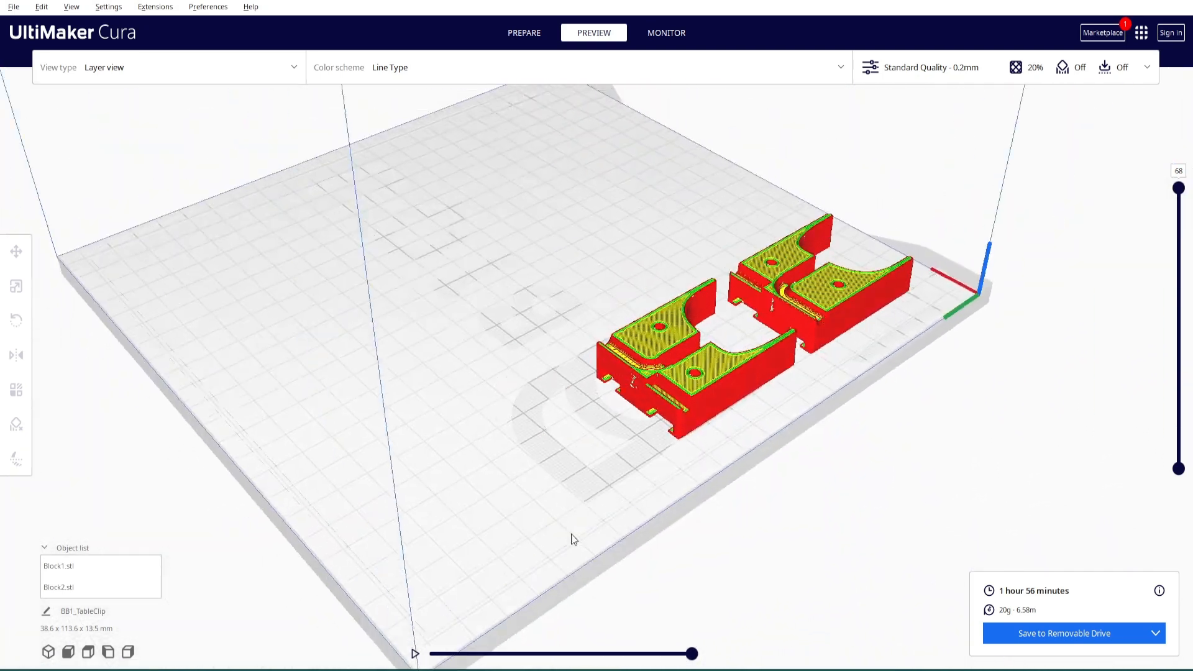